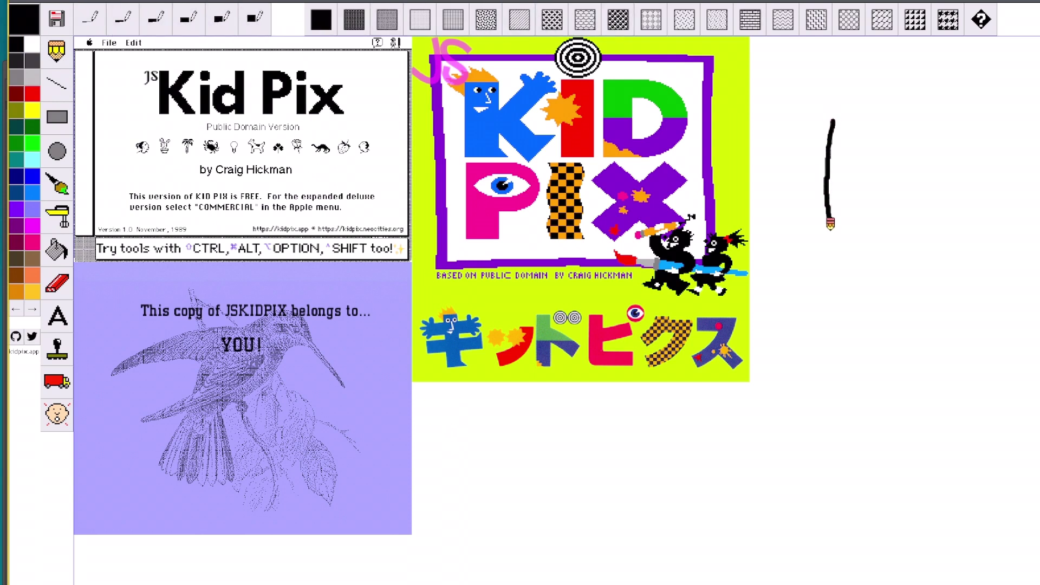
# - Draw a long black Pencil curve on the blank canvas and a size 100 black stroke into the logo's letter P
pyautogui.moveTo(843, 280)
pyautogui.mouseDown()
pyautogui.moveTo(840, 325)
pyautogui.moveTo(800, 371)
pyautogui.mouseUp()
pyautogui.moveTo(755, 406)
pyautogui.mouseDown()
pyautogui.moveTo(681, 486)
pyautogui.moveTo(743, 493)
pyautogui.mouseUp()
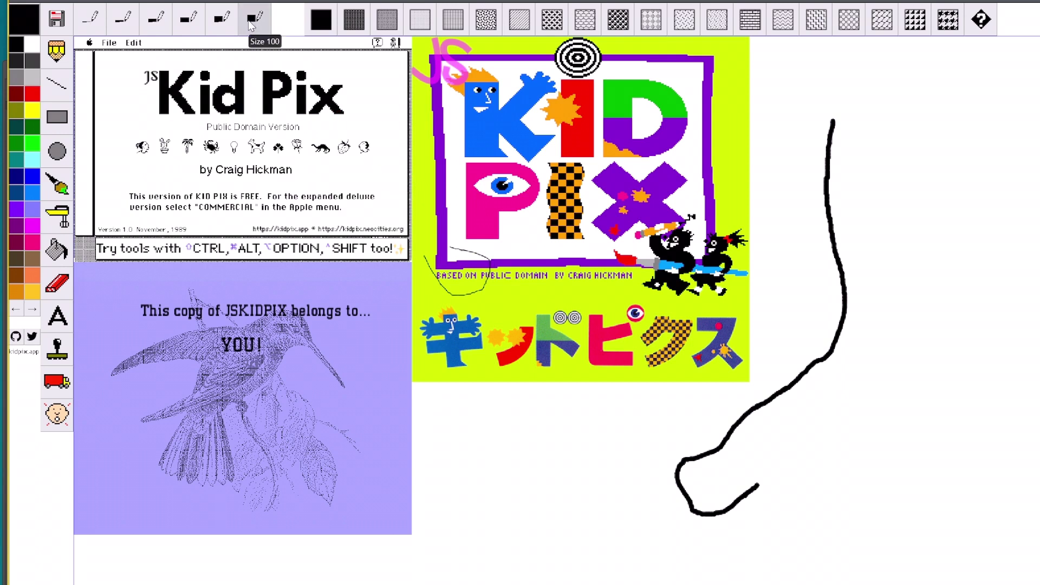
pyautogui.click(249, 22)
pyautogui.moveTo(382, 223)
pyautogui.mouseDown()
pyautogui.moveTo(423, 222)
pyautogui.moveTo(501, 185)
pyautogui.mouseUp()
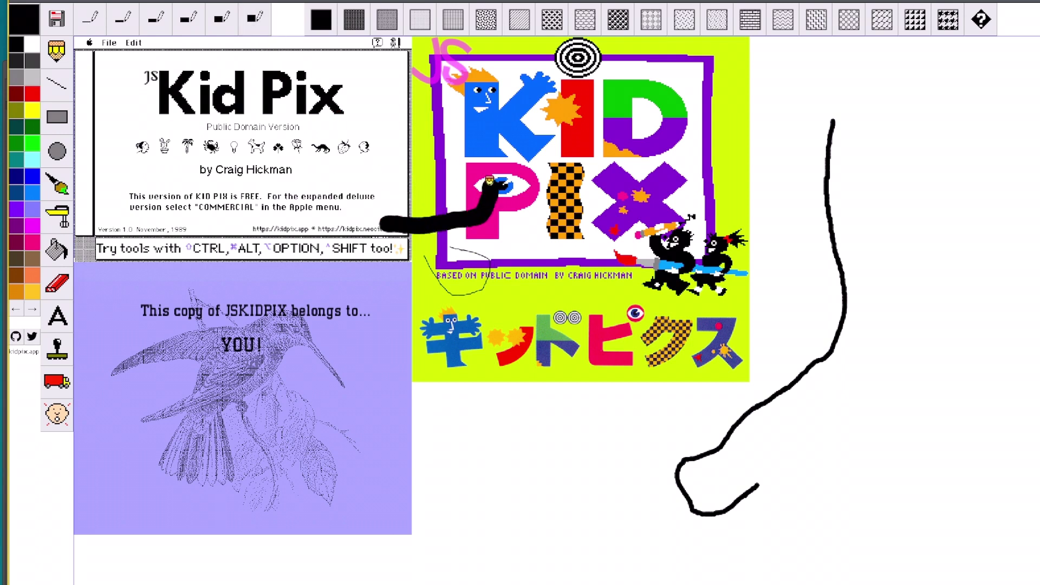
# - Draw thick Pencil strokes in several patterns across the letters KID and over the blank area beside the logo
pyautogui.click(423, 27)
pyautogui.moveTo(640, 103); pyautogui.dragTo(479, 112)
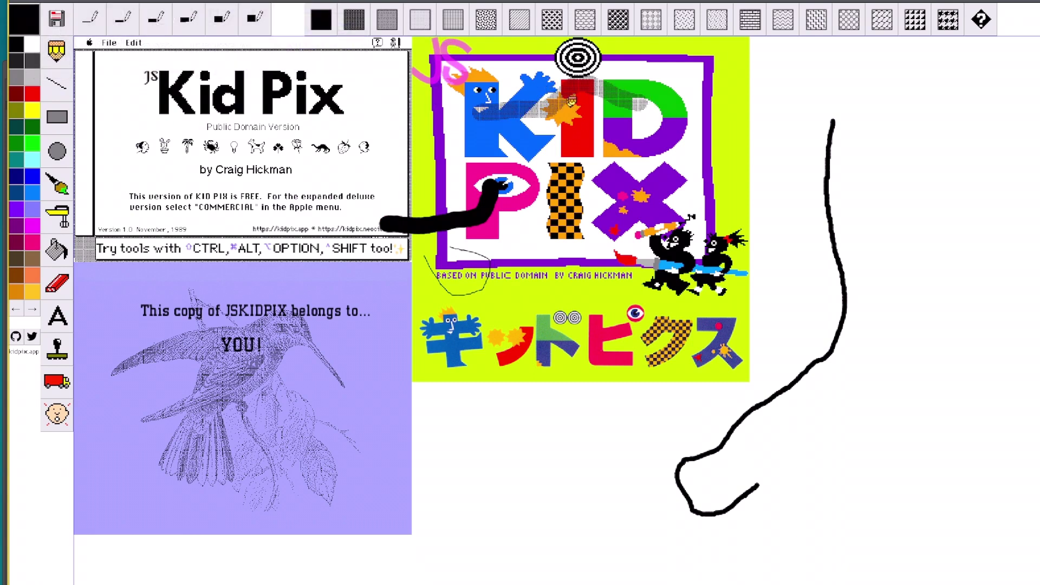
pyautogui.moveTo(783, 94)
pyautogui.mouseDown()
pyautogui.moveTo(799, 109)
pyautogui.moveTo(933, 118)
pyautogui.moveTo(1024, 228)
pyautogui.moveTo(789, 192)
pyautogui.mouseUp()
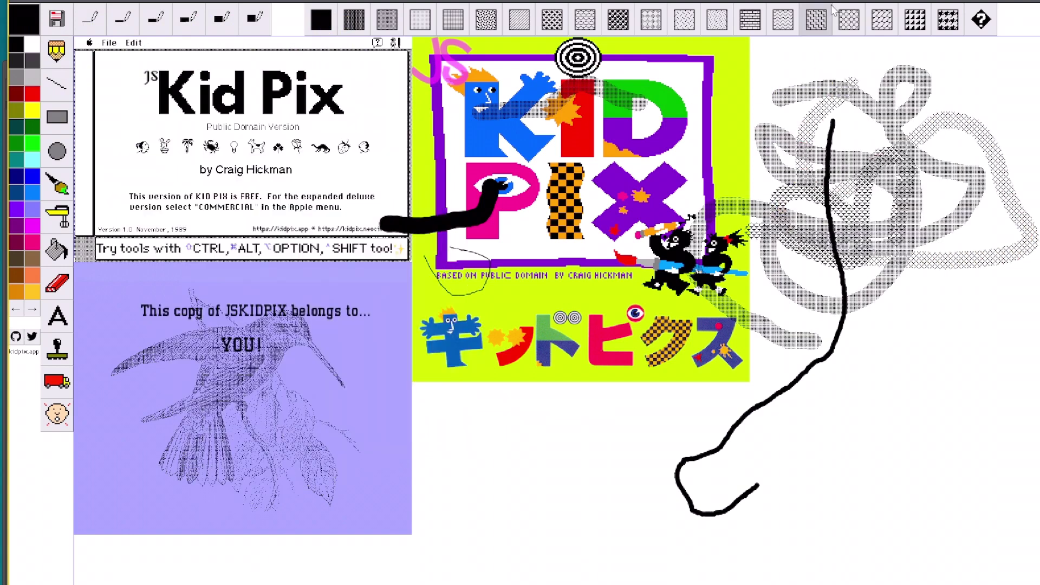
pyautogui.click(886, 24)
pyautogui.moveTo(898, 66)
pyautogui.mouseDown()
pyautogui.moveTo(1032, 183)
pyautogui.moveTo(922, 209)
pyautogui.moveTo(911, 302)
pyautogui.moveTo(992, 274)
pyautogui.mouseUp()
pyautogui.moveTo(931, 345)
pyautogui.mouseDown()
pyautogui.moveTo(876, 364)
pyautogui.moveTo(829, 363)
pyautogui.moveTo(888, 320)
pyautogui.mouseUp()
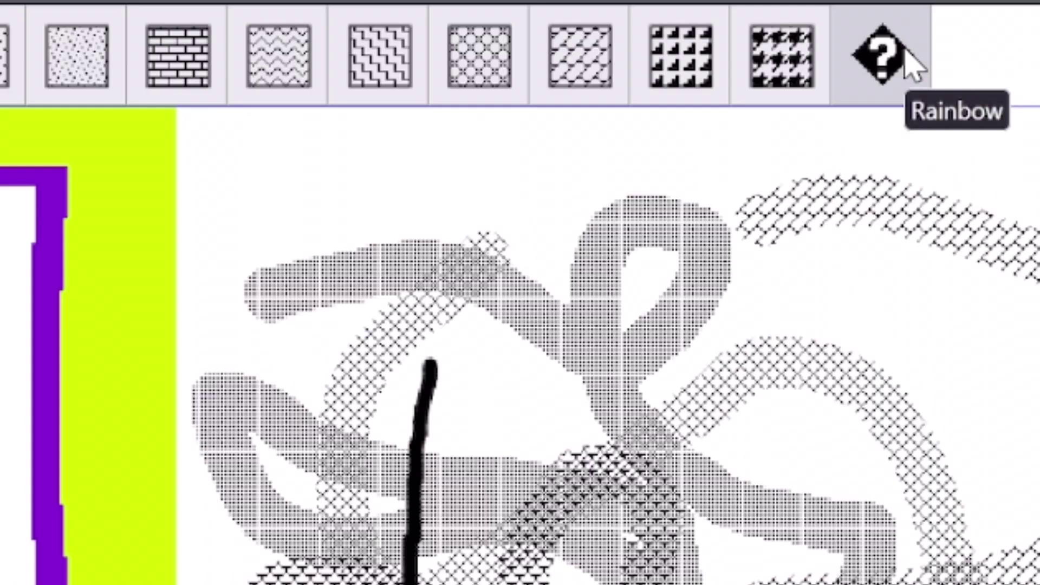
# - Draw a long looping Pencil stroke in the Rainbow pattern across the blank area and the Japanese logo lettering
pyautogui.click(905, 54)
pyautogui.moveTo(1000, 87)
pyautogui.mouseDown()
pyautogui.moveTo(991, 243)
pyautogui.moveTo(534, 406)
pyautogui.moveTo(601, 342)
pyautogui.moveTo(956, 117)
pyautogui.moveTo(1038, 265)
pyautogui.mouseUp()
pyautogui.moveTo(1038, 315)
pyautogui.mouseDown()
pyautogui.moveTo(867, 359)
pyautogui.moveTo(953, 428)
pyautogui.moveTo(791, 426)
pyautogui.moveTo(992, 343)
pyautogui.moveTo(1035, 141)
pyautogui.moveTo(1019, 65)
pyautogui.moveTo(998, 90)
pyautogui.mouseUp()
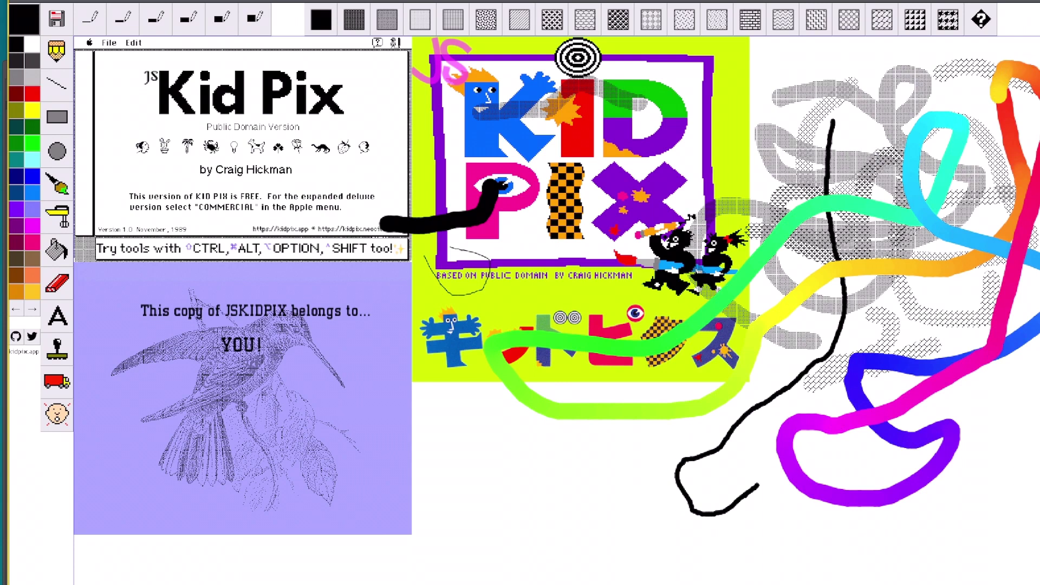
# - Draw connected straight black lines over the title and bird images, and add rectangles on the title image
pyautogui.click(57, 84)
pyautogui.moveTo(169, 214); pyautogui.dragTo(433, 361)
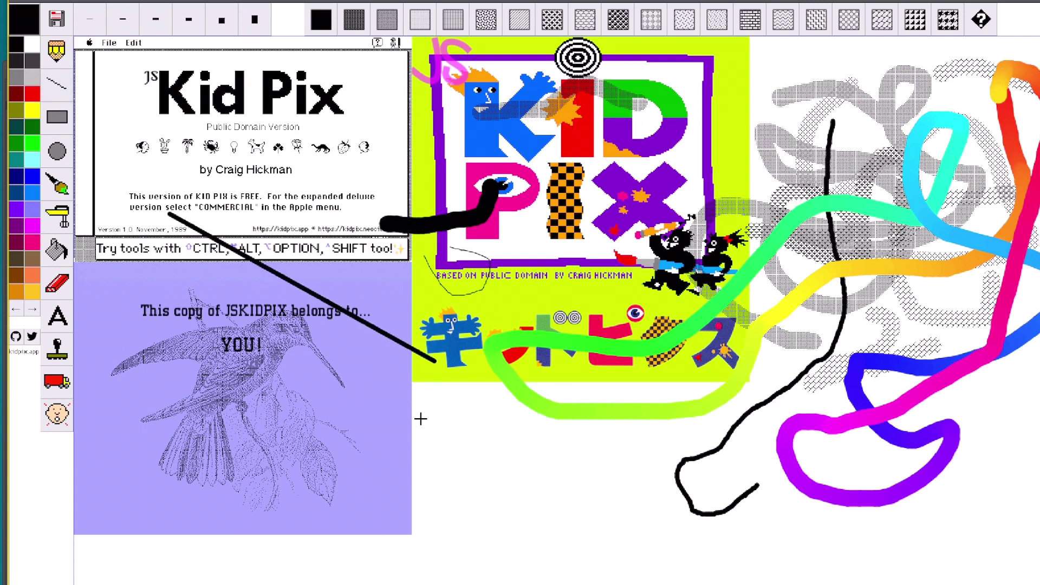
pyautogui.moveTo(421, 419); pyautogui.dragTo(427, 334)
pyautogui.moveTo(434, 375)
pyautogui.mouseDown()
pyautogui.moveTo(421, 296)
pyautogui.moveTo(371, 198)
pyautogui.mouseUp()
pyautogui.moveTo(370, 198); pyautogui.dragTo(163, 212)
pyautogui.click(54, 116)
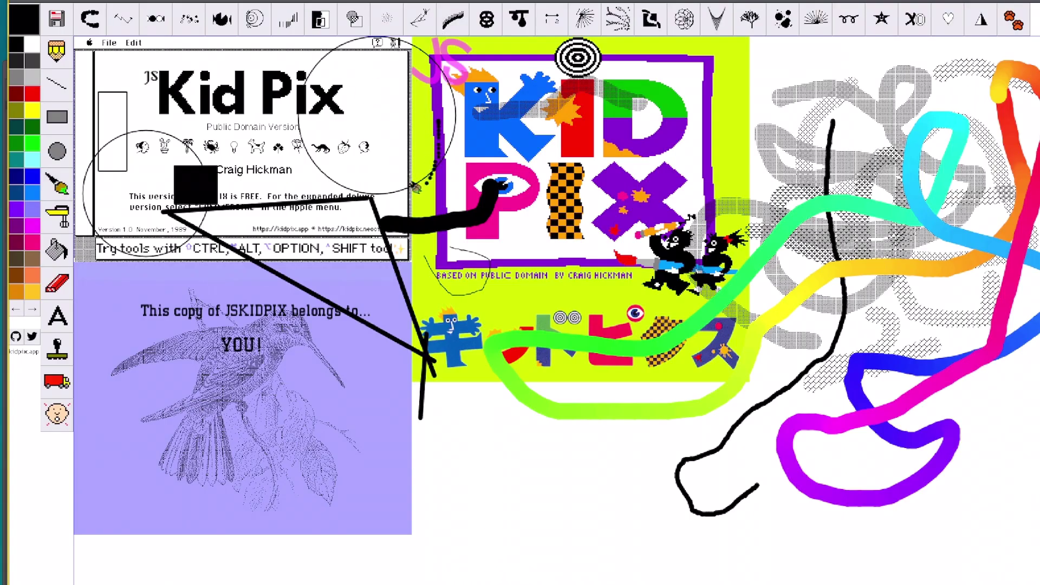
# - Paint a dotted trail over the title image and jagged thin lines across the canvas with two Wacky Brushes
pyautogui.moveTo(288, 196); pyautogui.dragTo(330, 213)
pyautogui.click(127, 28)
pyautogui.moveTo(211, 113); pyautogui.dragTo(342, 149)
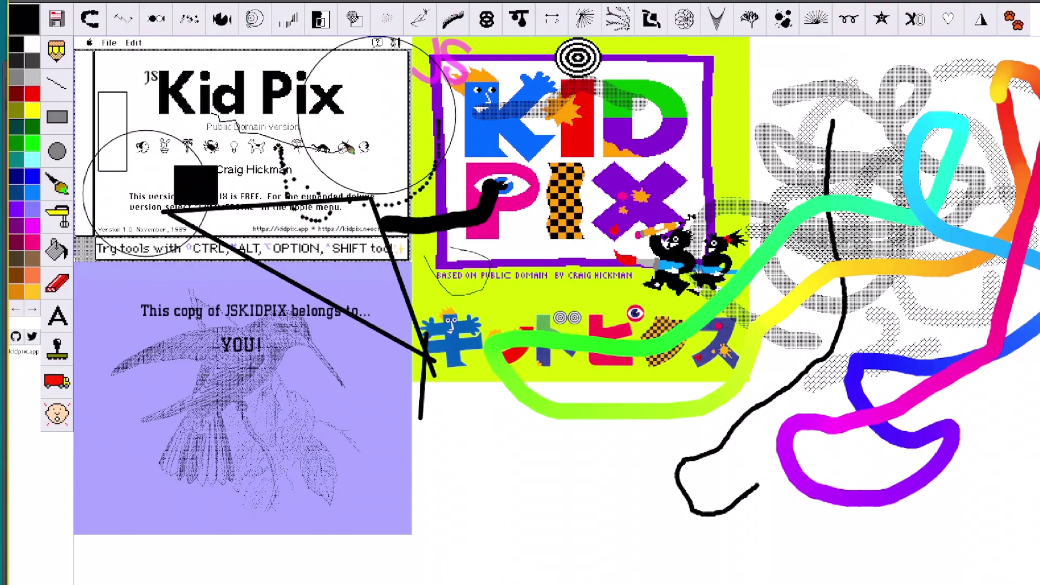
pyautogui.moveTo(440, 448)
pyautogui.mouseDown()
pyautogui.moveTo(564, 436)
pyautogui.moveTo(718, 431)
pyautogui.mouseUp()
# - Paint a chain of overlapping circles around the logo and bands of vertical lines across the whole picture
pyautogui.click(255, 19)
pyautogui.moveTo(524, 392)
pyautogui.mouseDown()
pyautogui.moveTo(441, 464)
pyautogui.moveTo(350, 433)
pyautogui.moveTo(274, 350)
pyautogui.moveTo(580, 292)
pyautogui.moveTo(506, 317)
pyautogui.moveTo(602, 238)
pyautogui.mouseUp()
pyautogui.click(288, 19)
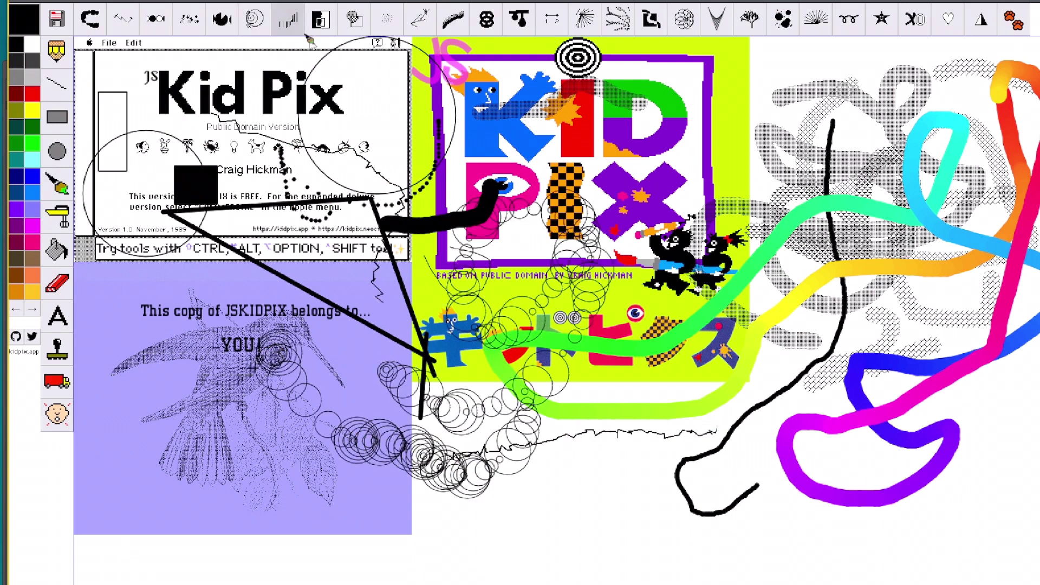
pyautogui.moveTo(669, 81)
pyautogui.mouseDown()
pyautogui.moveTo(829, 82)
pyautogui.moveTo(970, 122)
pyautogui.mouseUp()
pyautogui.moveTo(964, 225)
pyautogui.mouseDown()
pyautogui.moveTo(219, 350)
pyautogui.moveTo(112, 333)
pyautogui.moveTo(401, 111)
pyautogui.moveTo(900, 78)
pyautogui.mouseUp()
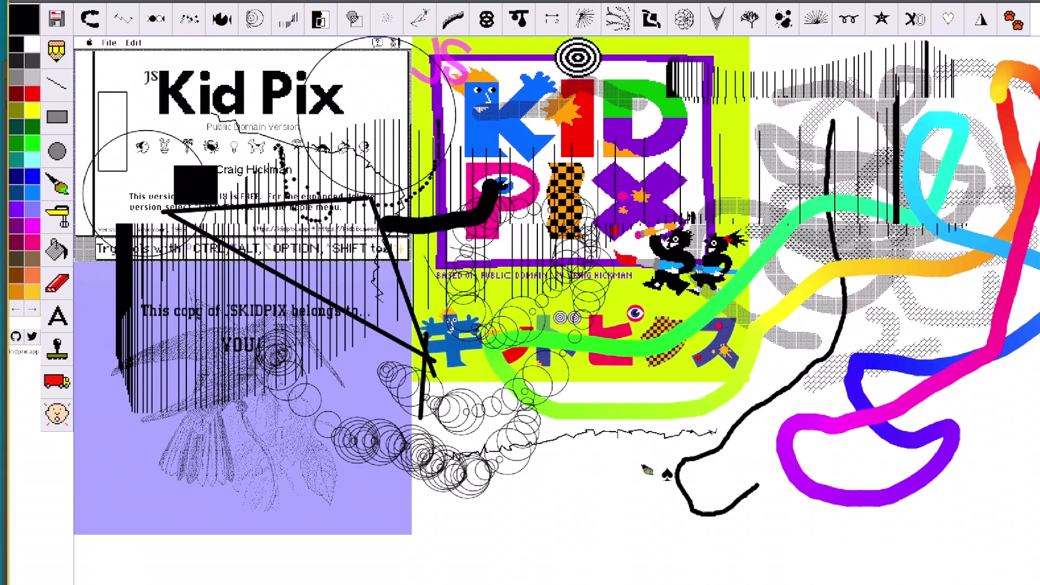
# - Paint scattered playing-card suit symbols below the logo and a burst of radiating black lines beneath them
pyautogui.moveTo(644, 469); pyautogui.dragTo(576, 468)
pyautogui.moveTo(635, 451)
pyautogui.mouseDown()
pyautogui.moveTo(617, 409)
pyautogui.moveTo(469, 316)
pyautogui.mouseUp()
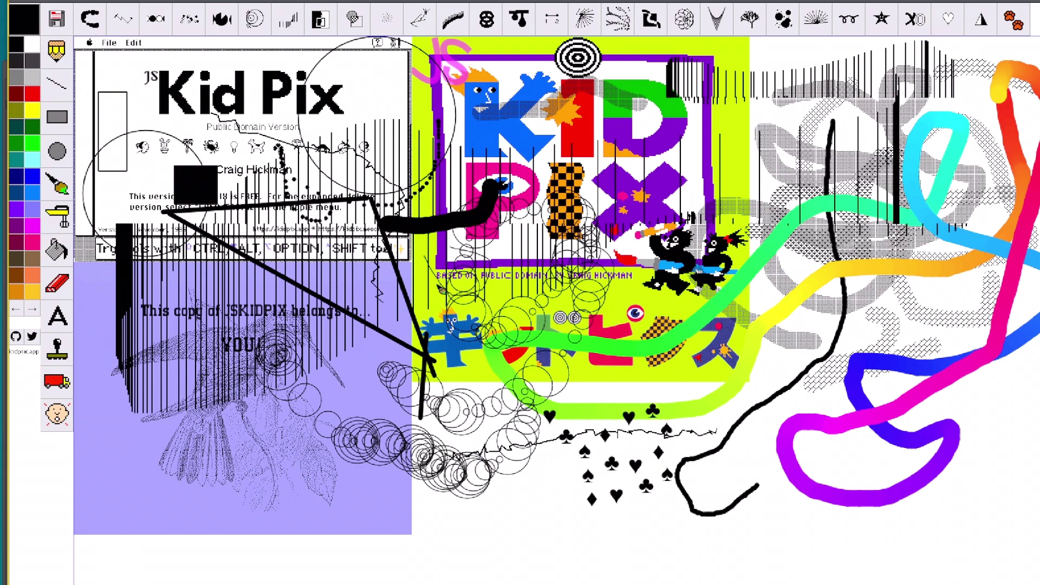
pyautogui.moveTo(618, 544)
pyautogui.mouseDown()
pyautogui.moveTo(420, 582)
pyautogui.moveTo(624, 584)
pyautogui.moveTo(768, 509)
pyautogui.moveTo(647, 393)
pyautogui.moveTo(403, 561)
pyautogui.moveTo(390, 584)
pyautogui.mouseUp()
# - Paint trails of black paw prints around the rainbow stroke on the far side of the logo
pyautogui.click(1019, 27)
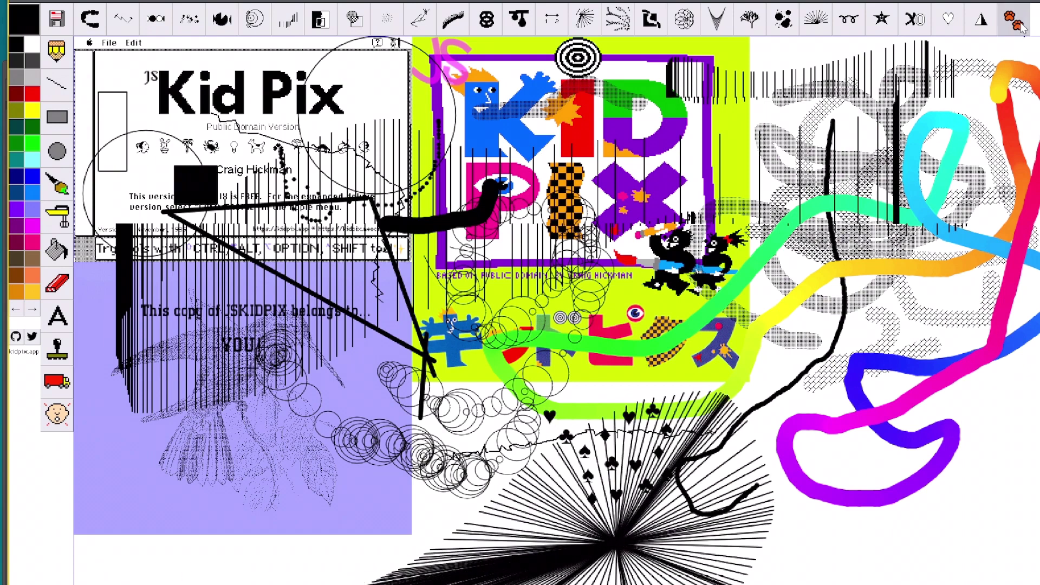
pyautogui.moveTo(903, 578)
pyautogui.mouseDown()
pyautogui.moveTo(898, 551)
pyautogui.moveTo(999, 486)
pyautogui.moveTo(989, 400)
pyautogui.moveTo(1002, 269)
pyautogui.moveTo(1036, 131)
pyautogui.moveTo(645, 177)
pyautogui.mouseUp()
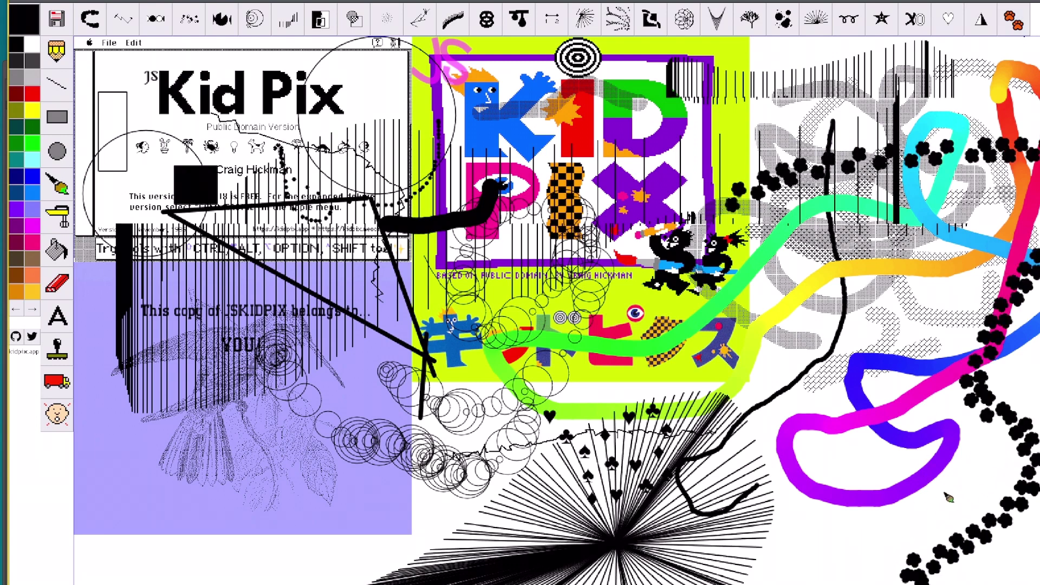
pyautogui.moveTo(954, 501)
pyautogui.mouseDown()
pyautogui.moveTo(1017, 437)
pyautogui.moveTo(1029, 363)
pyautogui.mouseUp()
# - Paint numbered connect-the-dots trails along the lower part of the canvas and add more Wacky Brush marks over the picture
pyautogui.click(563, 26)
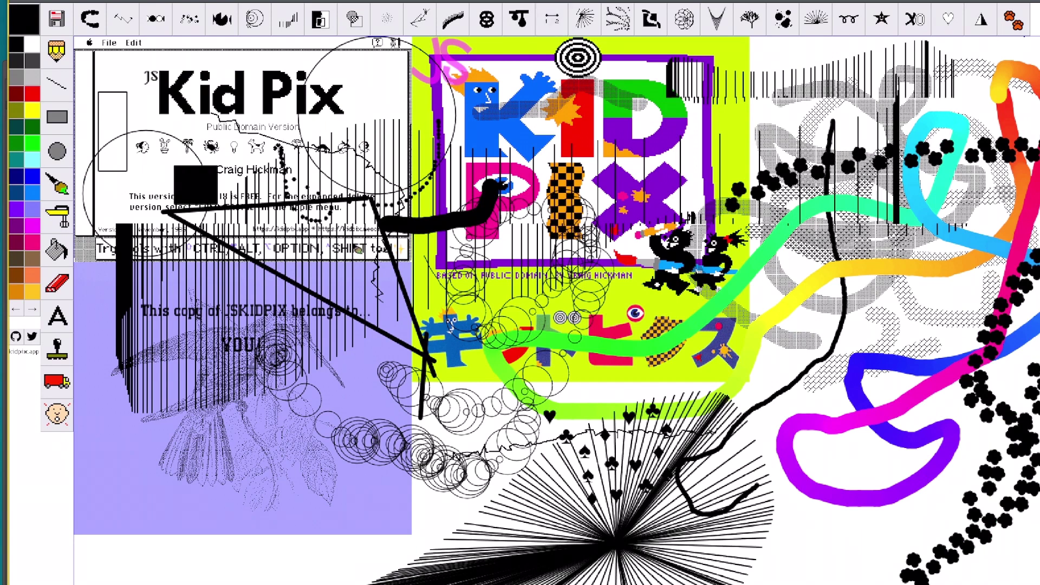
pyautogui.moveTo(407, 575)
pyautogui.mouseDown()
pyautogui.moveTo(399, 504)
pyautogui.moveTo(357, 487)
pyautogui.moveTo(219, 483)
pyautogui.moveTo(178, 537)
pyautogui.moveTo(233, 445)
pyautogui.moveTo(298, 546)
pyautogui.moveTo(324, 525)
pyautogui.moveTo(213, 574)
pyautogui.moveTo(148, 562)
pyautogui.mouseUp()
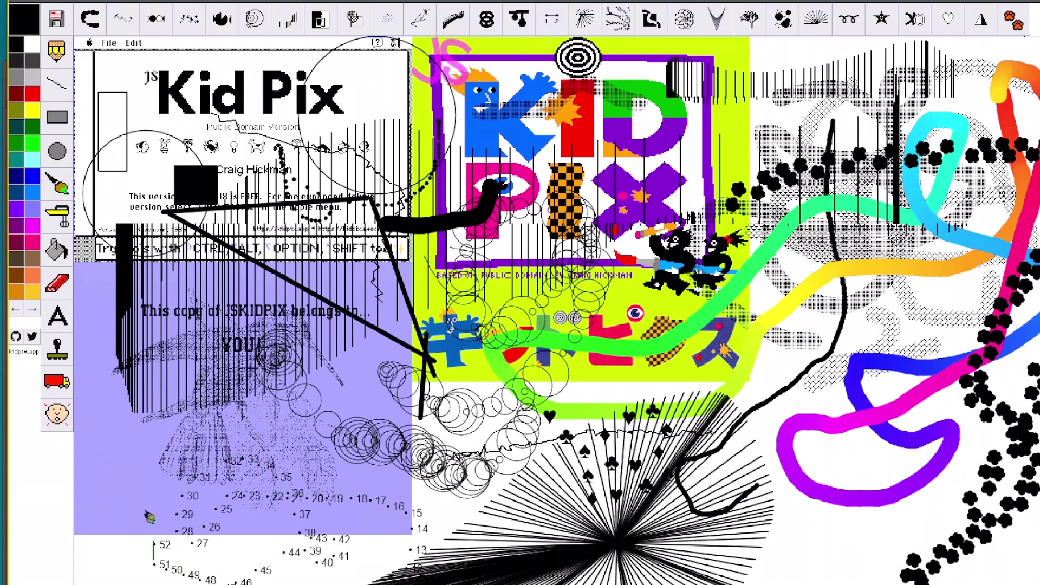
pyautogui.moveTo(149, 517); pyautogui.dragTo(173, 568)
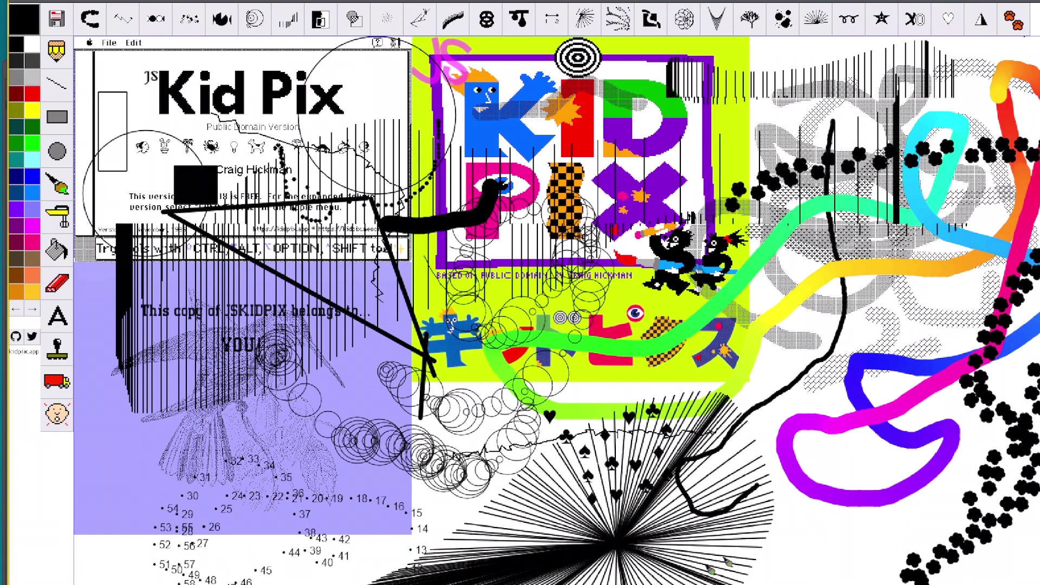
pyautogui.moveTo(807, 584)
pyautogui.mouseDown()
pyautogui.moveTo(811, 532)
pyautogui.moveTo(939, 579)
pyautogui.mouseUp()
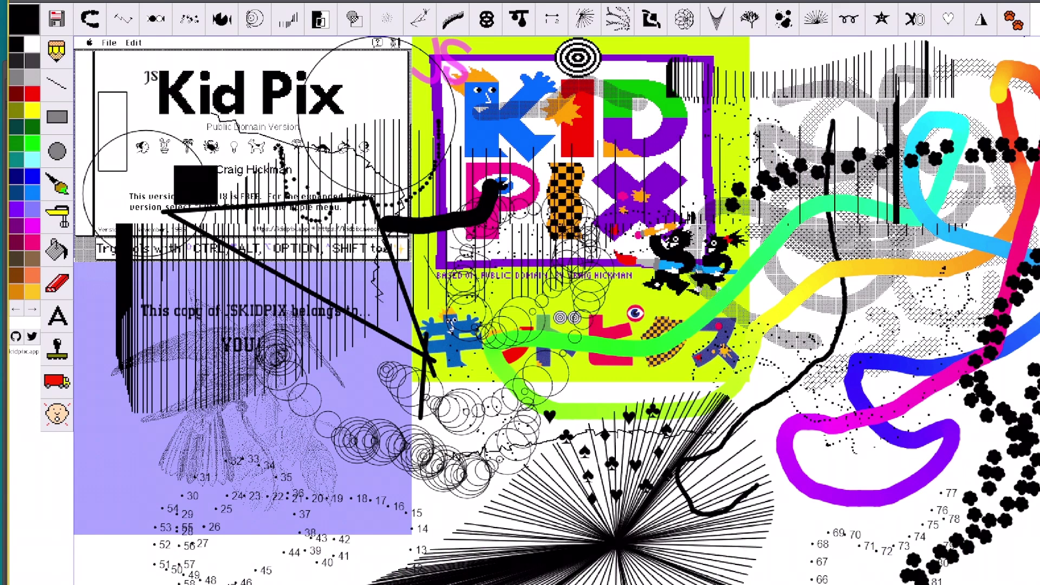
pyautogui.moveTo(738, 552); pyautogui.dragTo(119, 247)
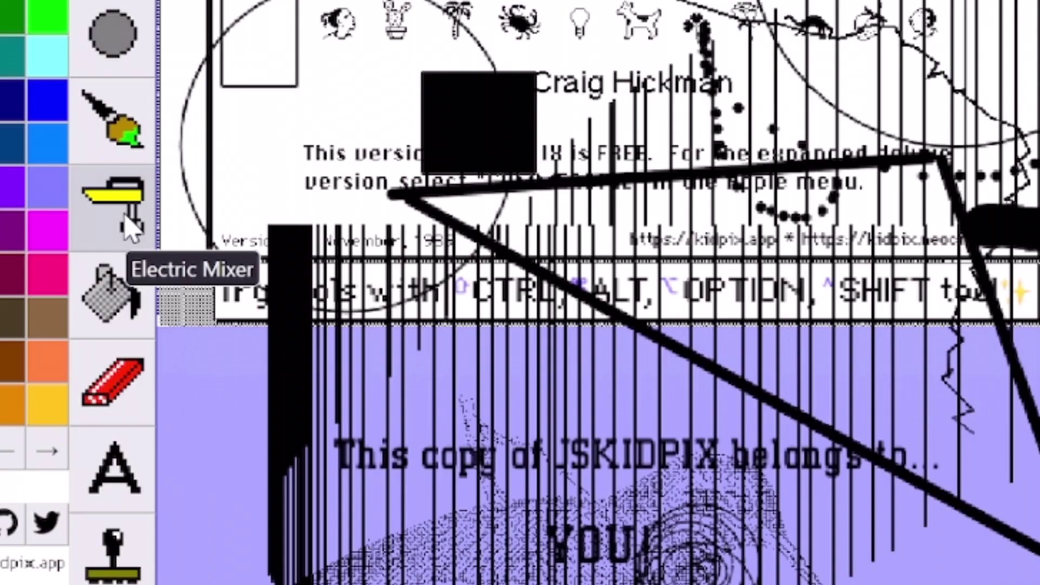
# - Apply Electric Mixer effects to the picture, inverting its colours and turning its white areas black
pyautogui.click(125, 215)
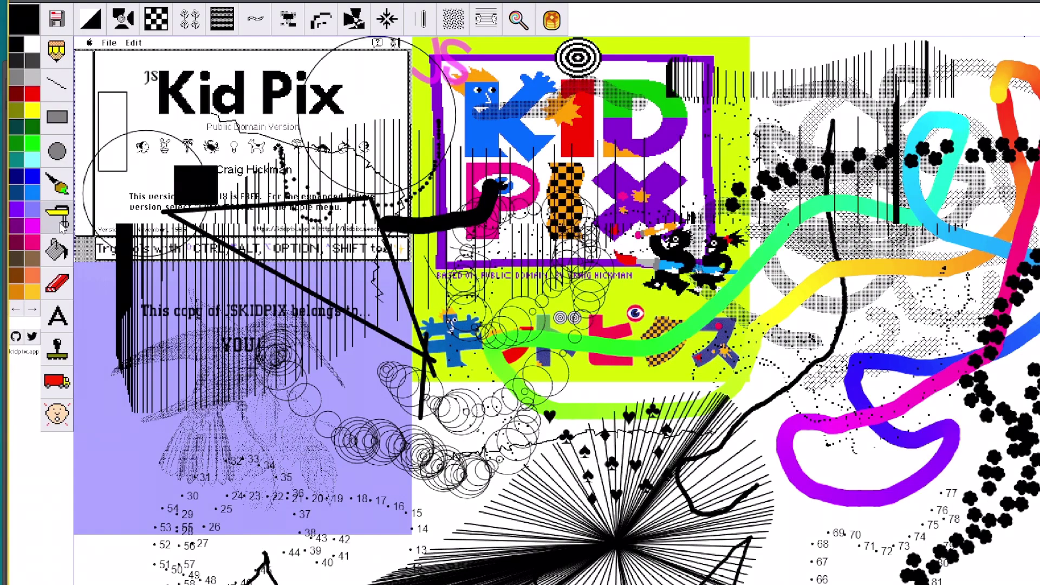
pyautogui.click(799, 341)
pyautogui.click(328, 225)
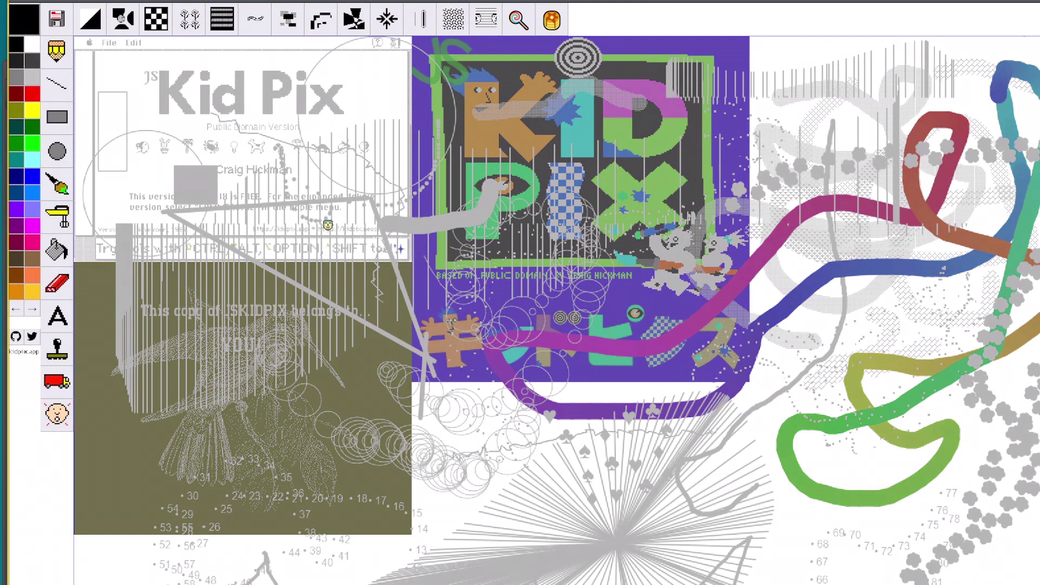
pyautogui.click(385, 328)
pyautogui.moveTo(385, 328); pyautogui.dragTo(138, 39)
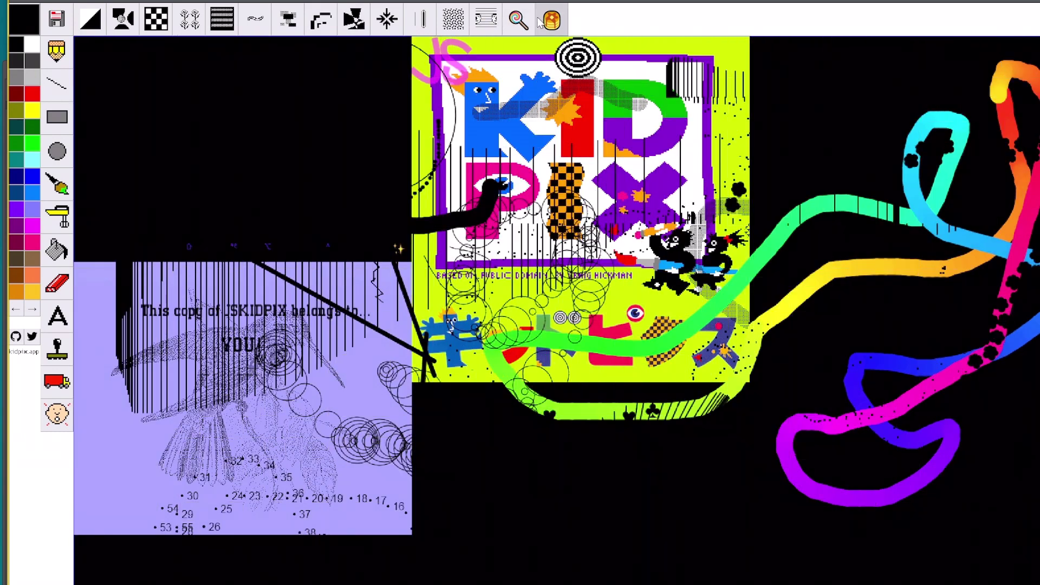
# - Try to swirl the picture around the KID PIX logo with an Electric Mixer effect
pyautogui.click(519, 20)
pyautogui.moveTo(523, 123); pyautogui.dragTo(4, 373)
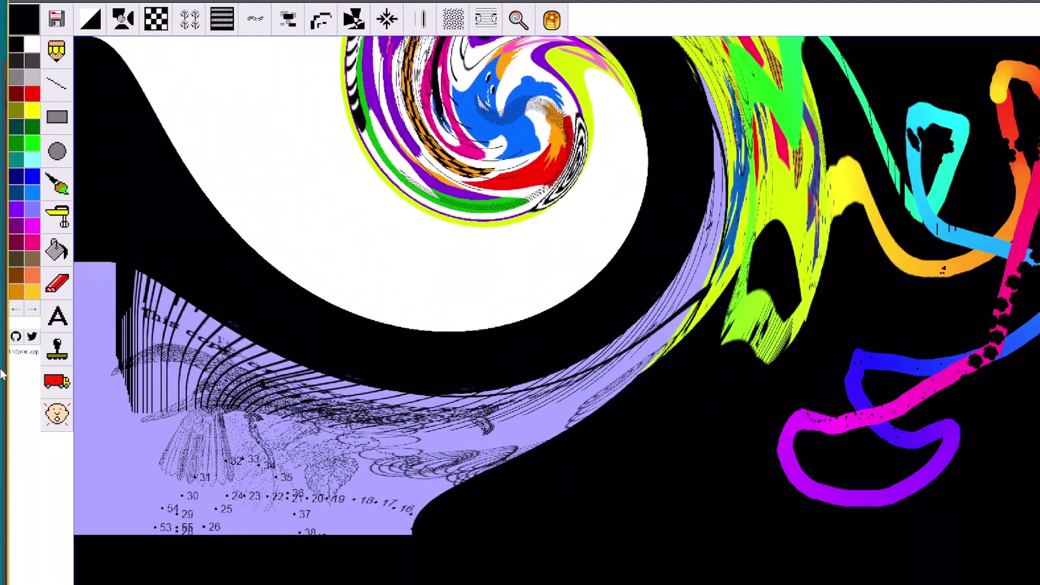
pyautogui.click(552, 20)
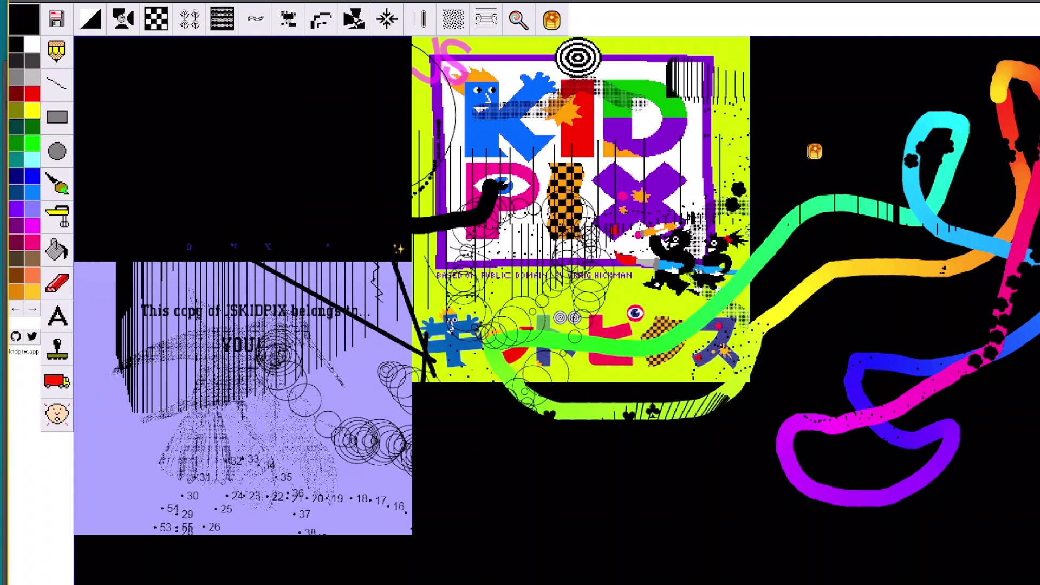
# - Add a shrunken copy of the picture in the black area above the bird, and fill the yellow-green area below the painters with black
pyautogui.click(387, 20)
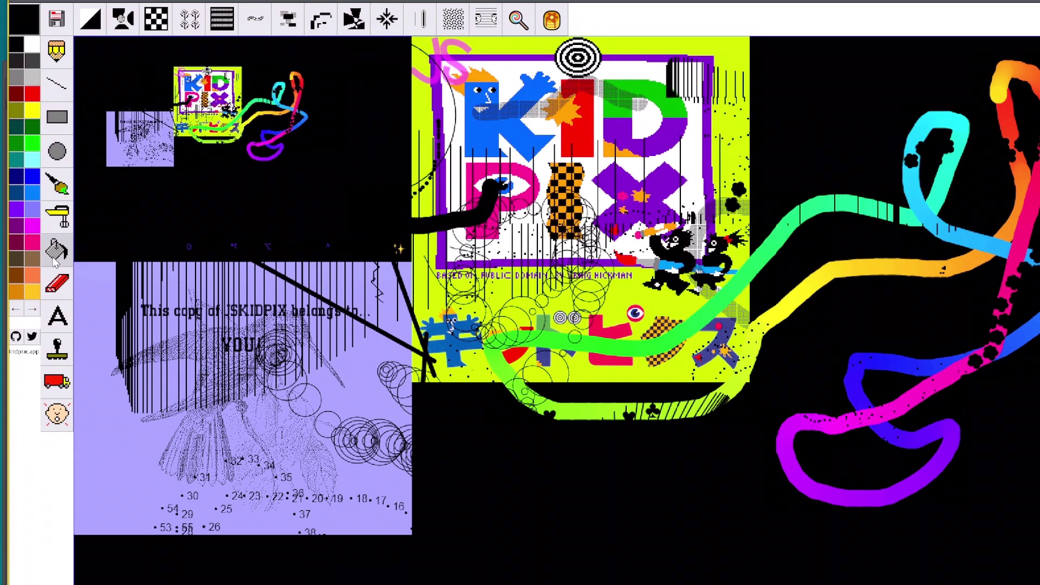
pyautogui.click(57, 250)
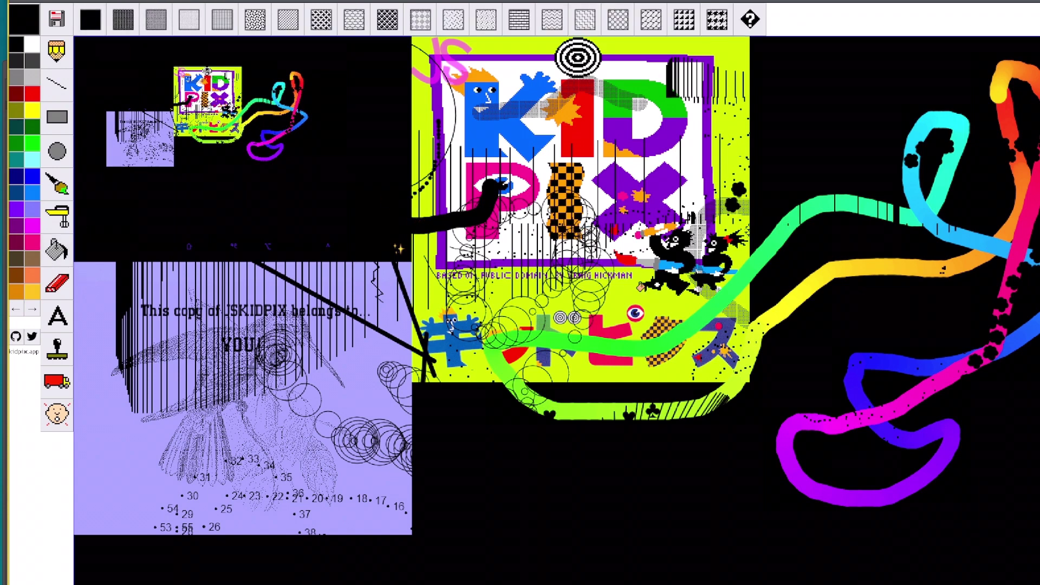
pyautogui.click(640, 288)
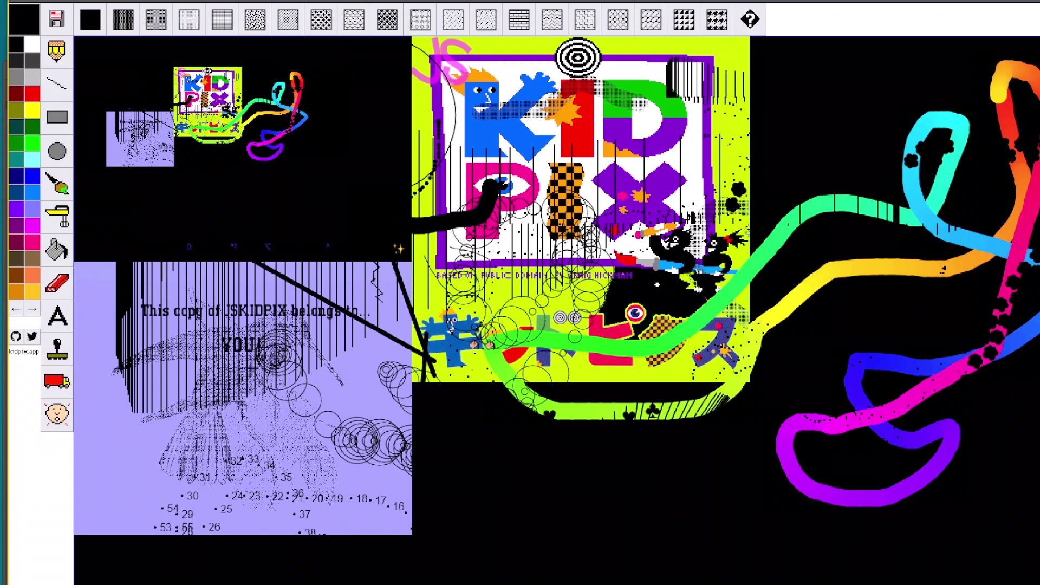
# - Erase white trails across the upper part of the picture and clear the whole canvas with the Eraser
pyautogui.click(63, 291)
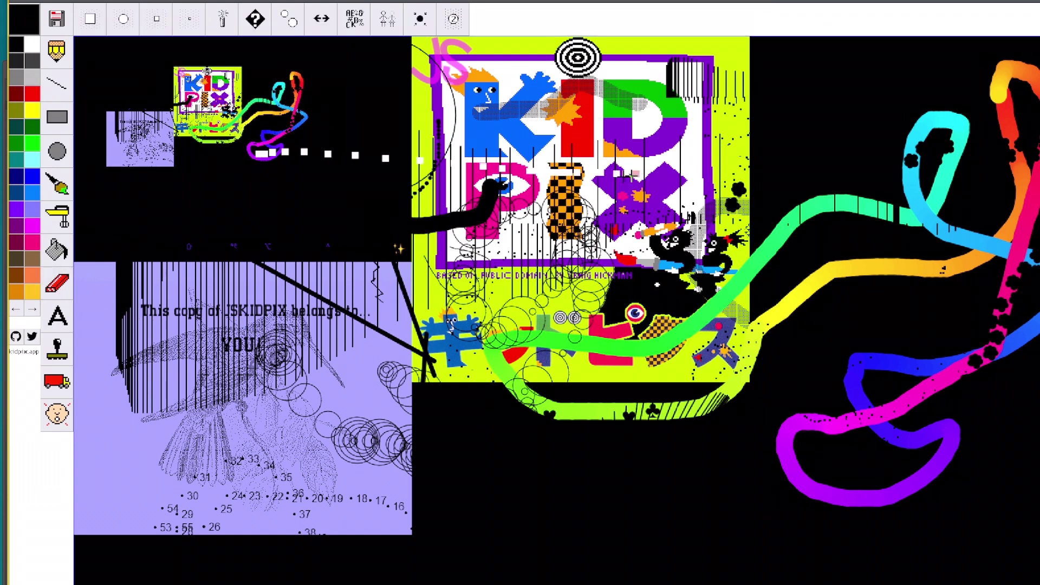
pyautogui.moveTo(496, 184)
pyautogui.mouseDown()
pyautogui.moveTo(336, 218)
pyautogui.moveTo(314, 204)
pyautogui.moveTo(364, 193)
pyautogui.mouseUp()
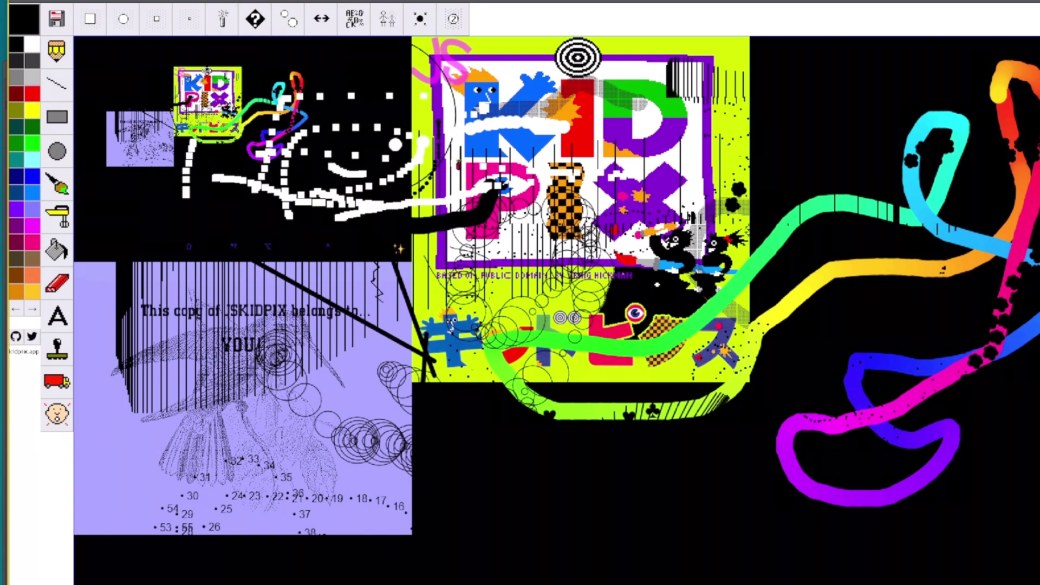
pyautogui.click(459, 165)
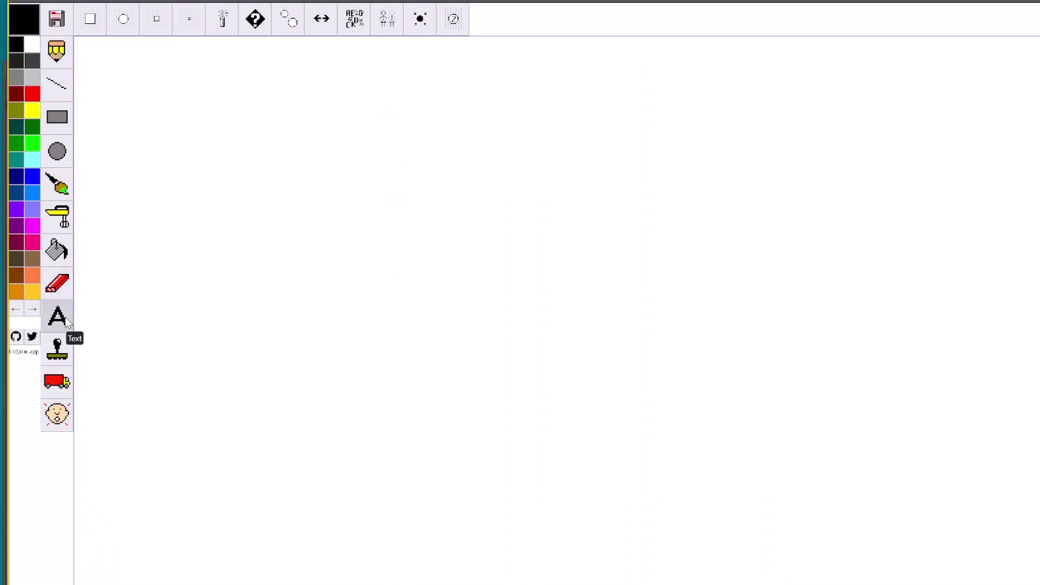
# - Place a row of black letter A's across the blank canvas with the Text tool, stacking more above the first three as a pyramid
pyautogui.click(65, 317)
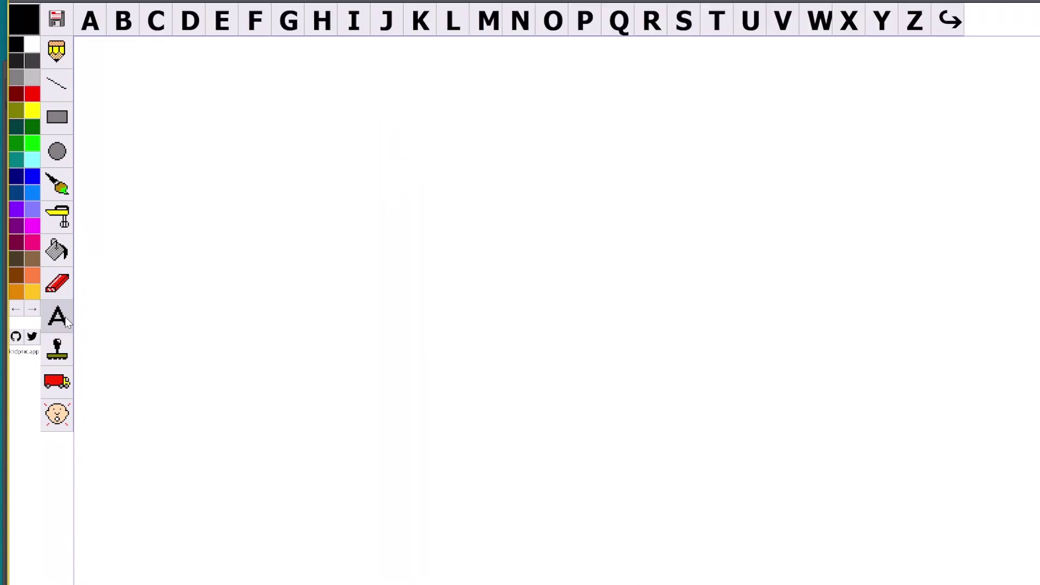
pyautogui.click(264, 174)
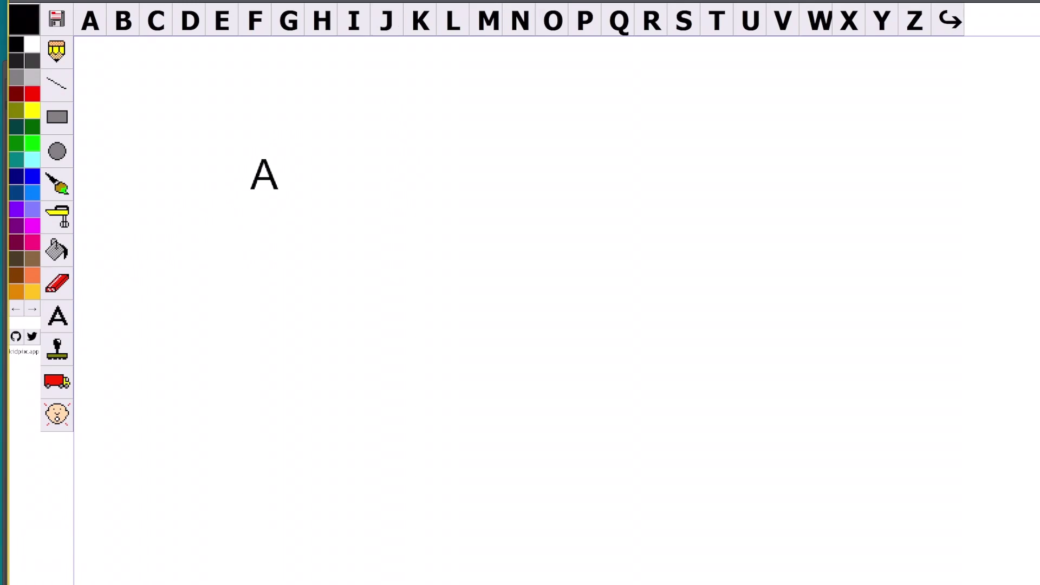
pyautogui.click(306, 173)
pyautogui.click(352, 179)
pyautogui.click(447, 175)
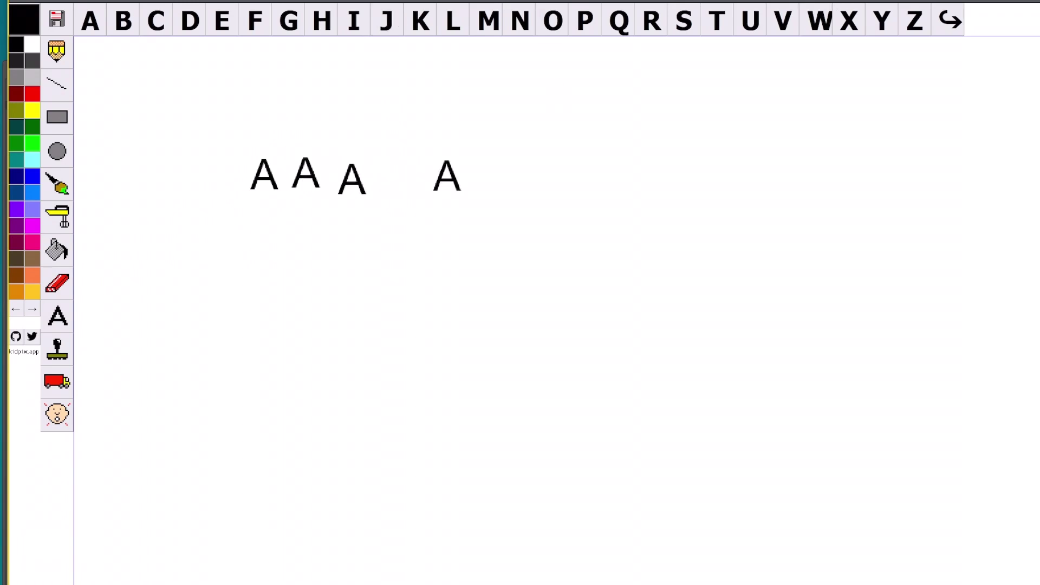
pyautogui.click(595, 175)
pyautogui.click(710, 155)
pyautogui.click(874, 161)
pyautogui.click(1015, 176)
pyautogui.click(1038, 169)
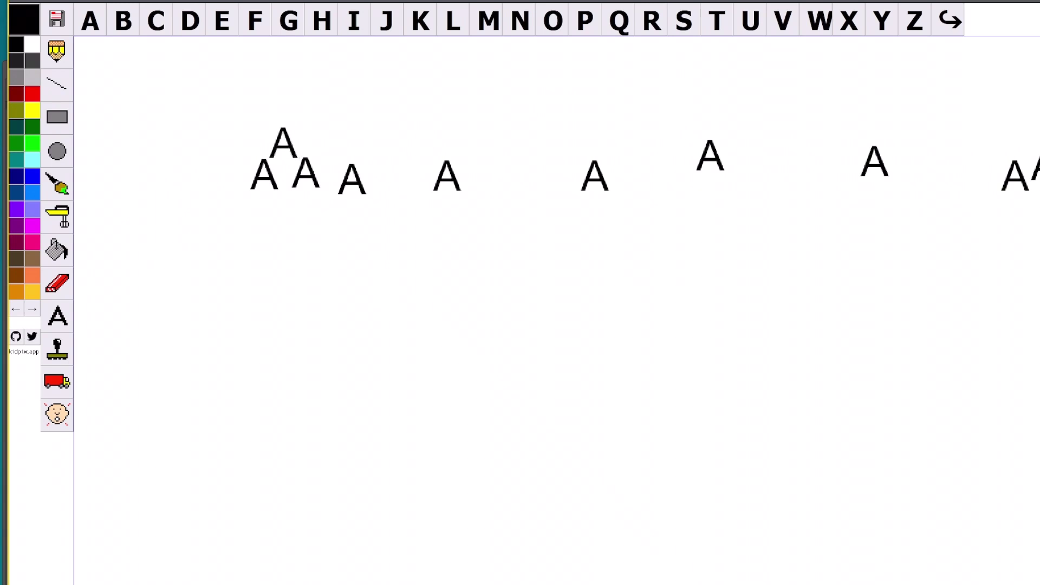
pyautogui.click(282, 143)
pyautogui.click(332, 142)
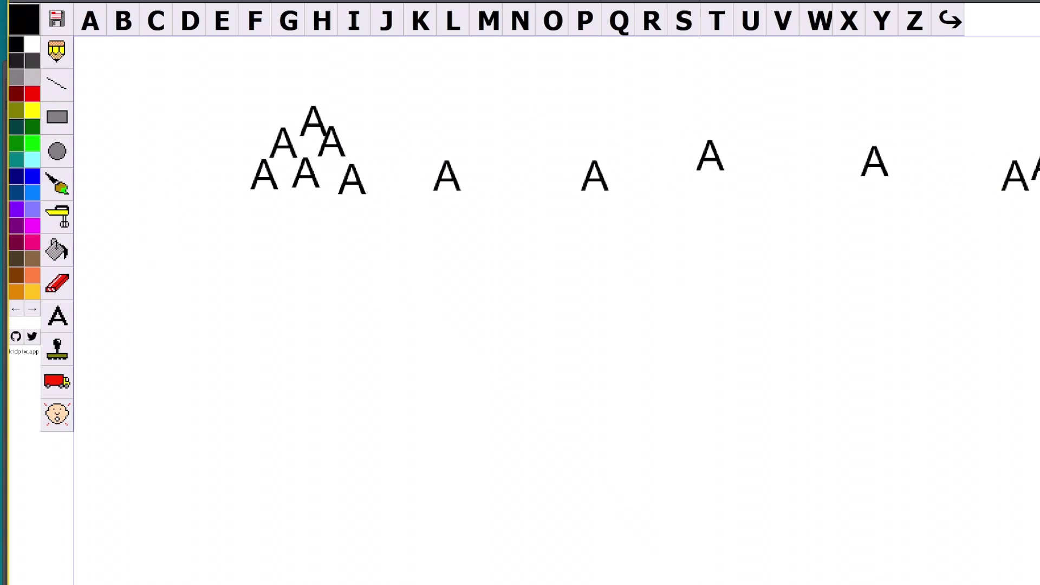
# - Add a letter A at the top of the pyramid and stamp palm trees across and around the letters
pyautogui.click(302, 104)
pyautogui.click(56, 350)
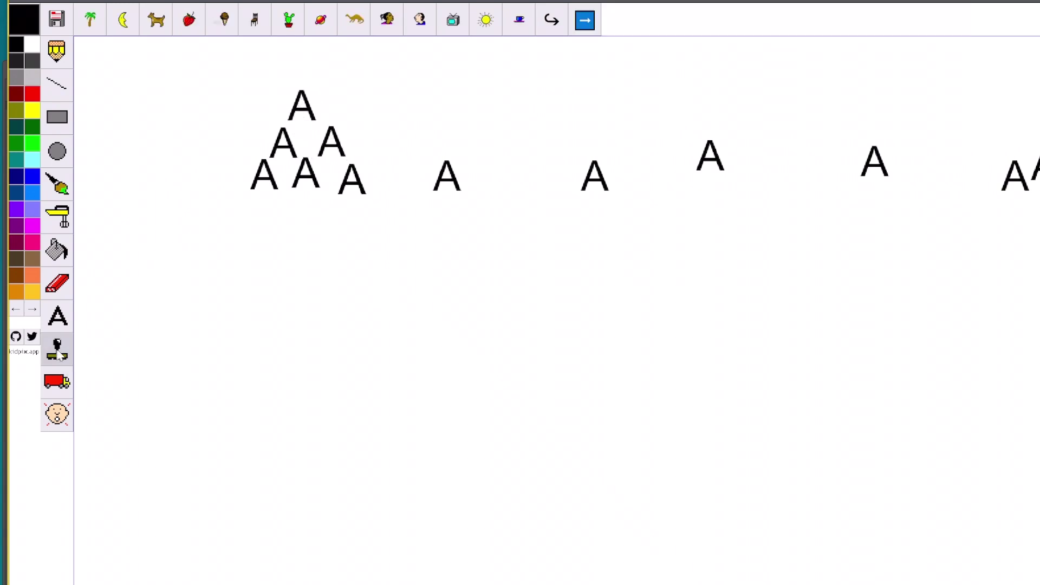
pyautogui.moveTo(270, 190); pyautogui.dragTo(308, 164)
pyautogui.click(453, 130)
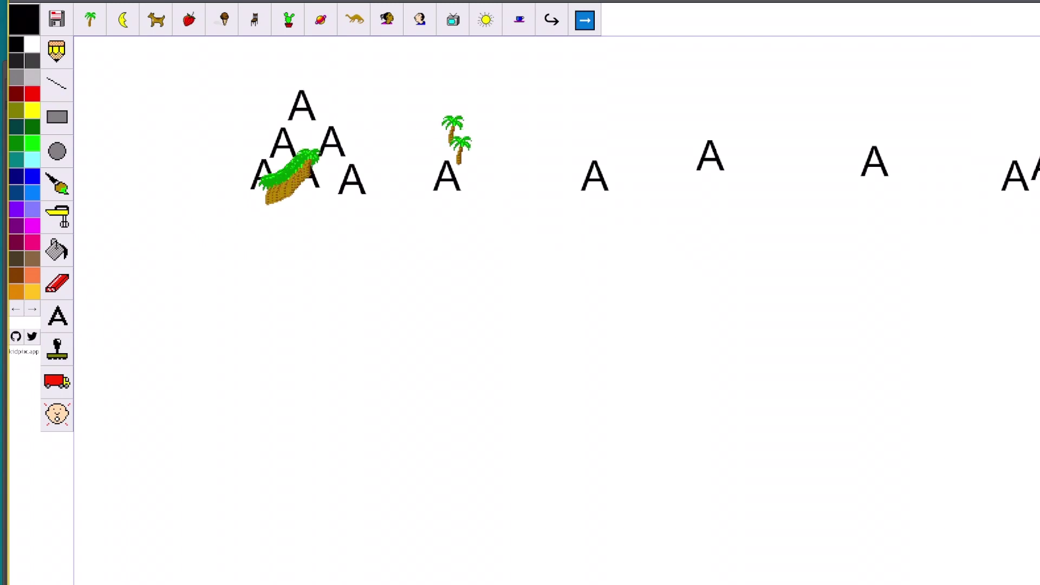
pyautogui.click(482, 157)
pyautogui.click(363, 217)
# - Stamp several single yellow moons around the palm trees and lay a long looping trail of moons across the letters
pyautogui.click(124, 20)
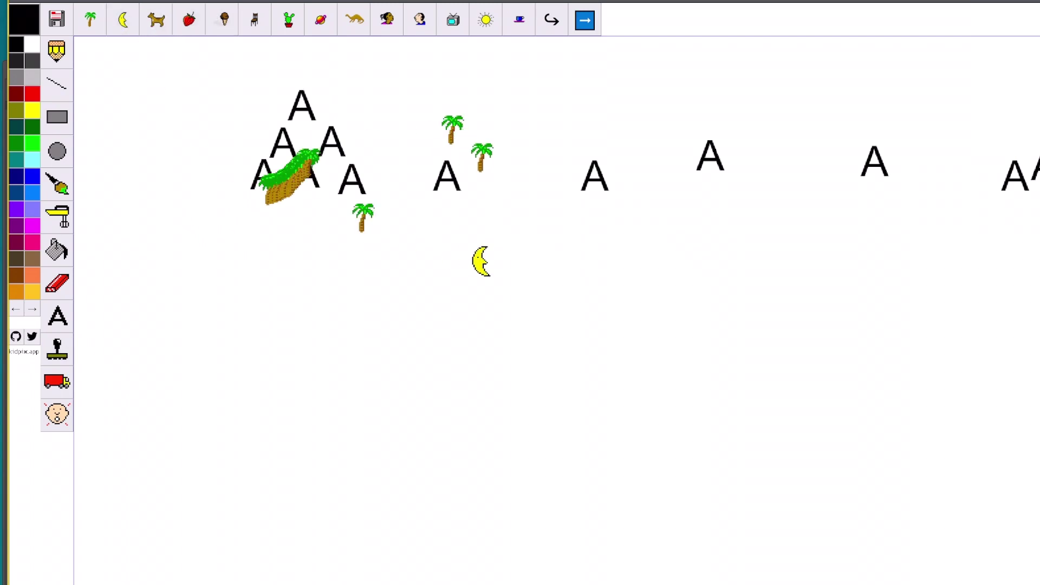
pyautogui.click(482, 261)
pyautogui.click(501, 270)
pyautogui.click(506, 217)
pyautogui.click(465, 239)
pyautogui.click(376, 242)
pyautogui.click(420, 169)
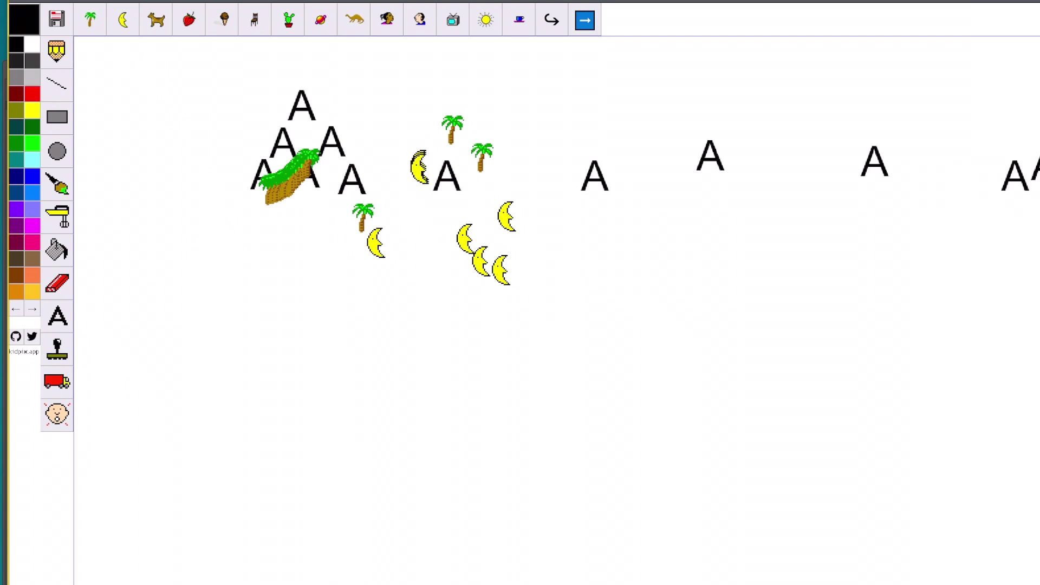
pyautogui.click(387, 156)
pyautogui.moveTo(390, 101)
pyautogui.mouseDown()
pyautogui.moveTo(458, 80)
pyautogui.moveTo(588, 232)
pyautogui.moveTo(535, 207)
pyautogui.moveTo(607, 165)
pyautogui.mouseUp()
# - Move square pieces of the moon picture to other spots with the Moving Van, undo the last move and restore it
pyautogui.click(57, 382)
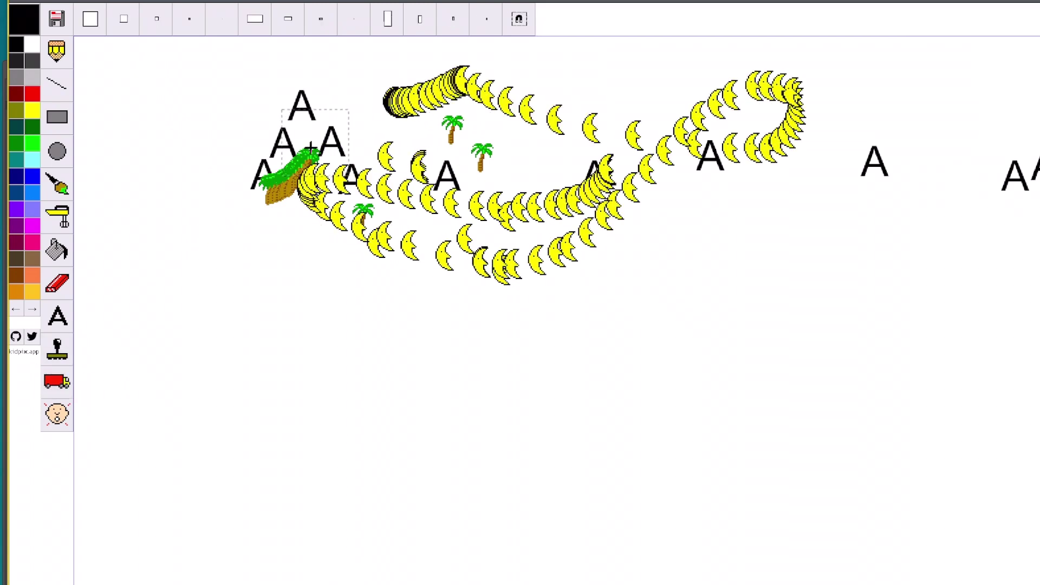
pyautogui.moveTo(506, 176); pyautogui.dragTo(595, 255)
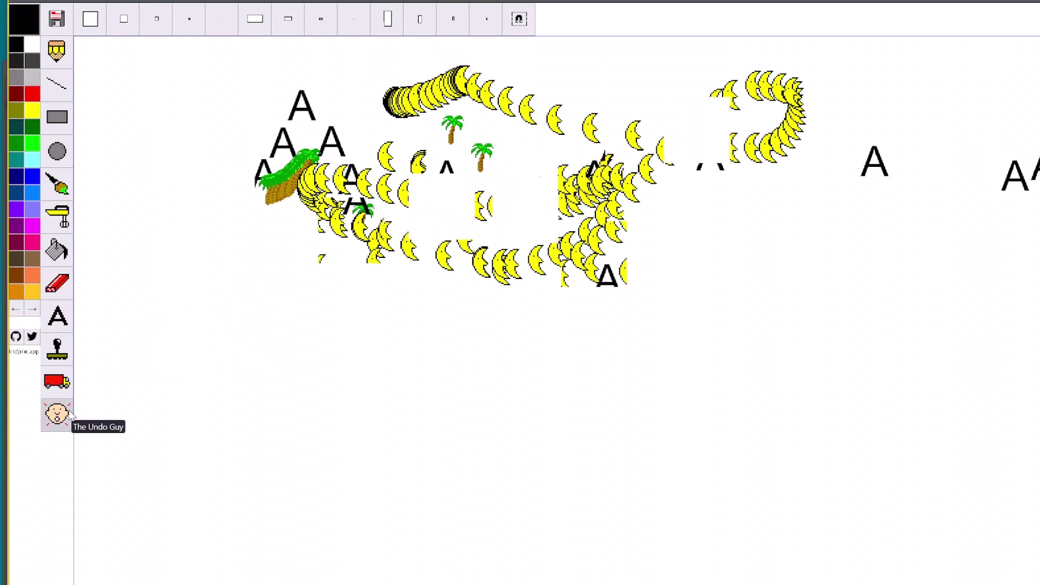
pyautogui.click(71, 418)
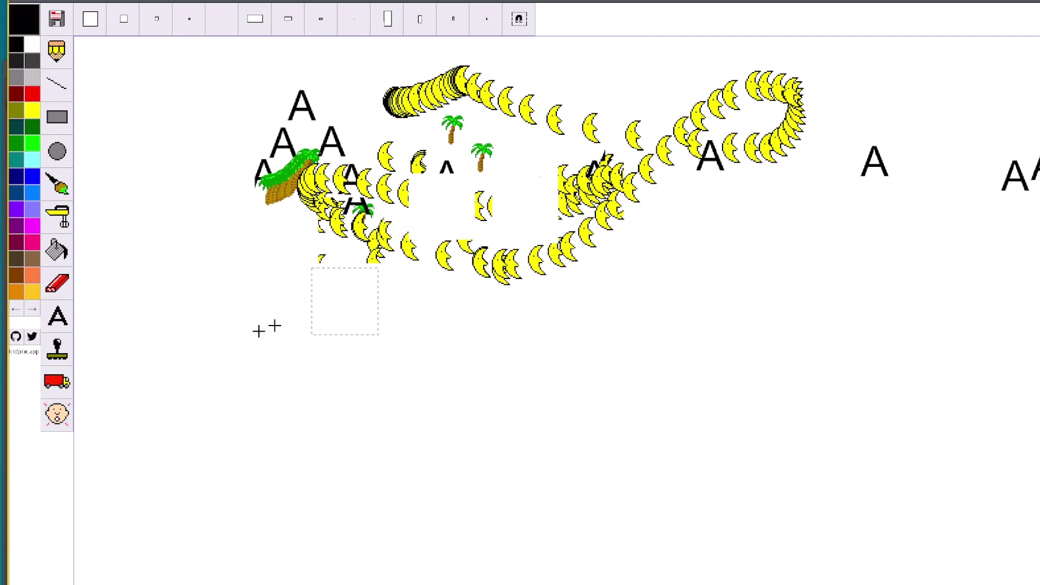
pyautogui.click(53, 422)
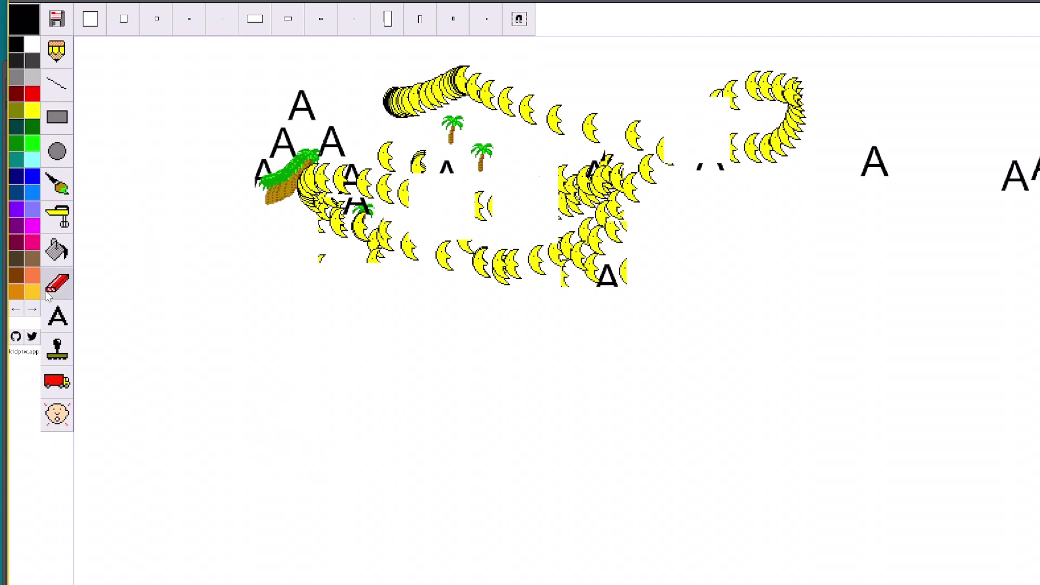
# - Cycle through the alternative colour palettes and return to the standard one
pyautogui.click(31, 308)
pyautogui.click(32, 309)
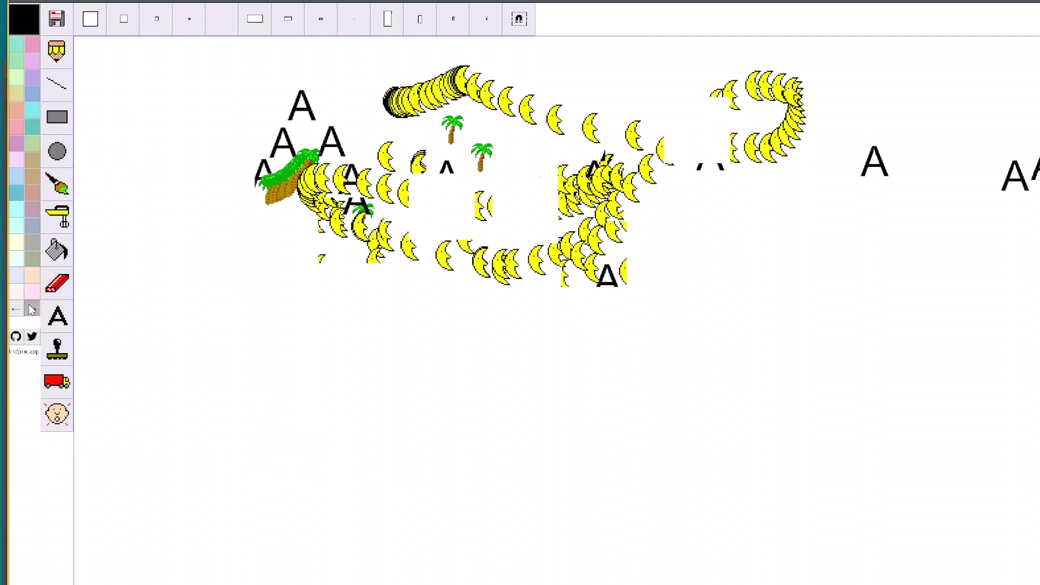
pyautogui.click(31, 309)
pyautogui.click(31, 309)
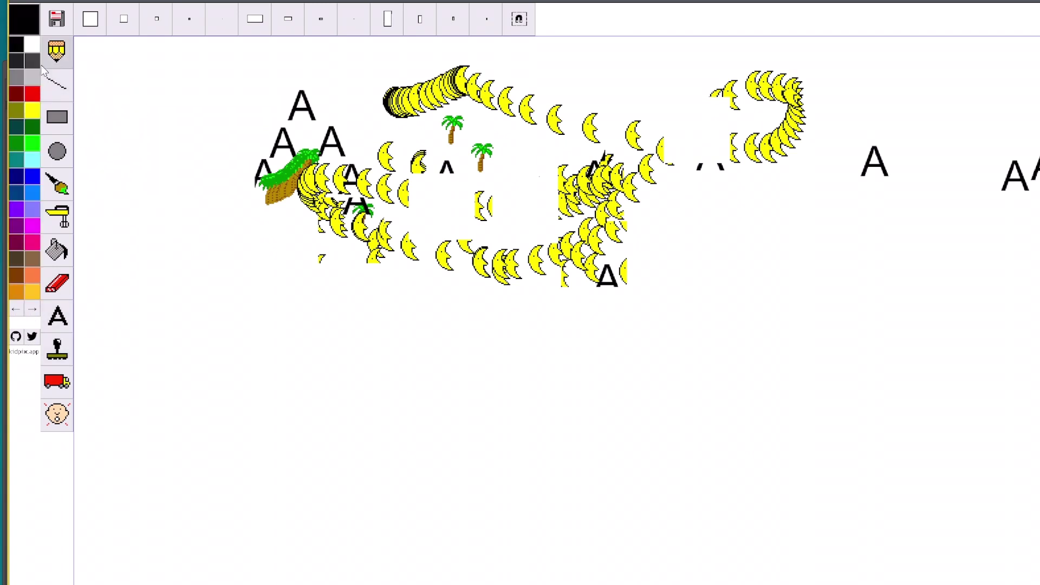
# - Erase a few spots from the moon trails and clear the whole canvas with the Eraser
pyautogui.click(57, 251)
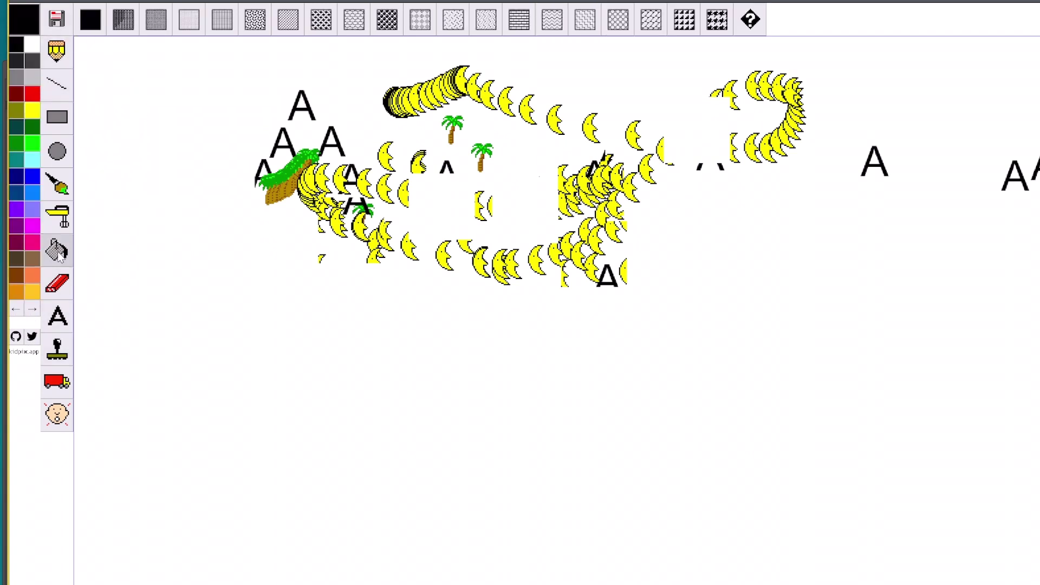
pyautogui.click(60, 278)
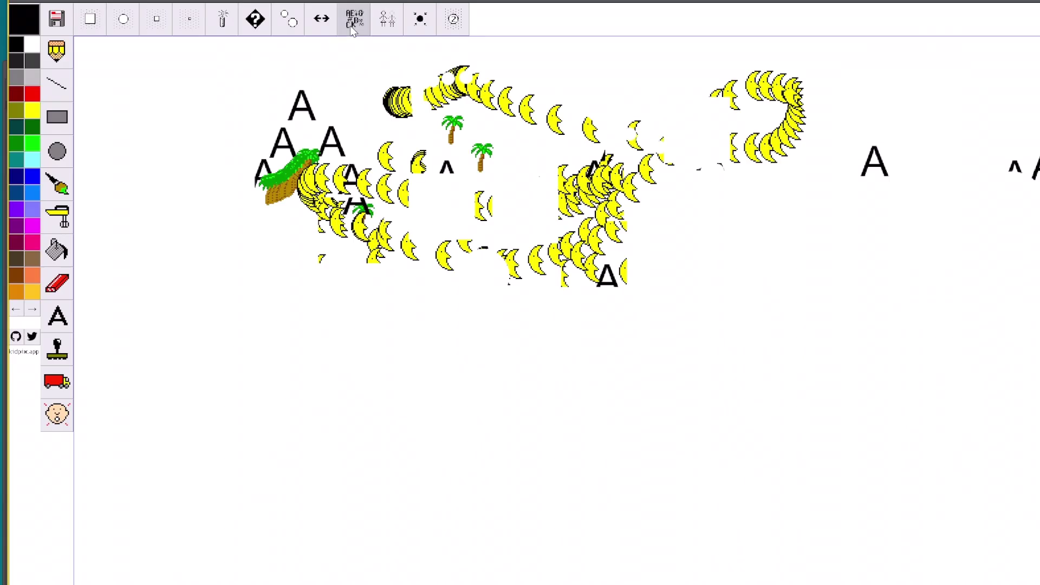
pyautogui.click(524, 69)
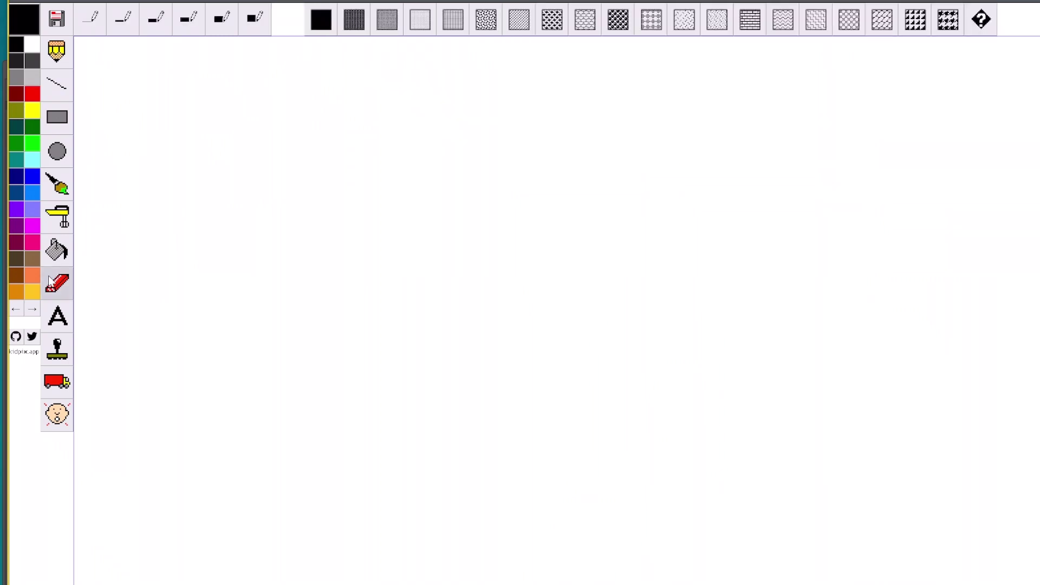
pyautogui.click(57, 283)
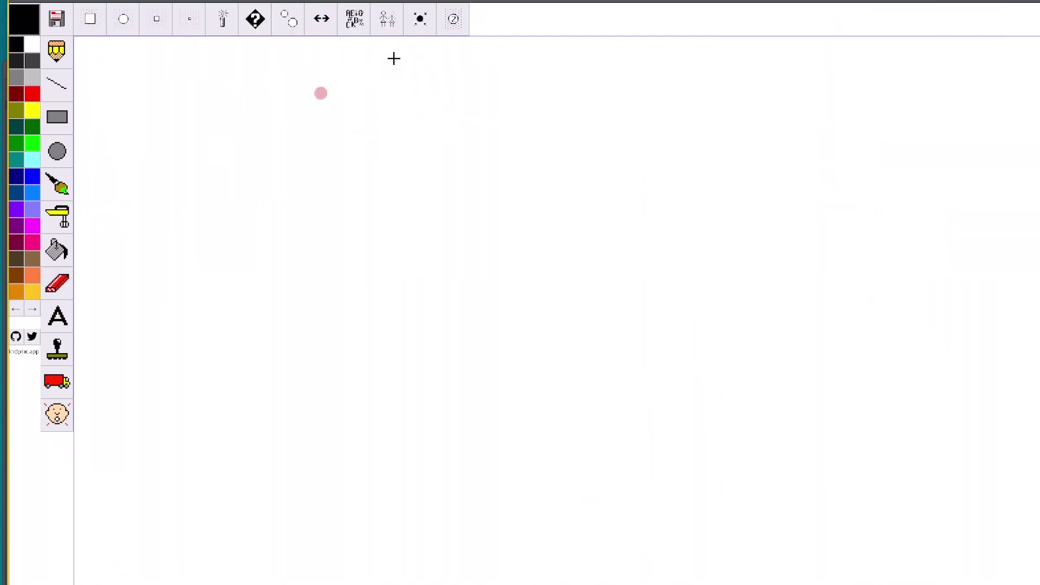
# - Try a black rectangle with a dense hatched pattern over the canvas's left part
pyautogui.click(64, 52)
pyautogui.click(56, 84)
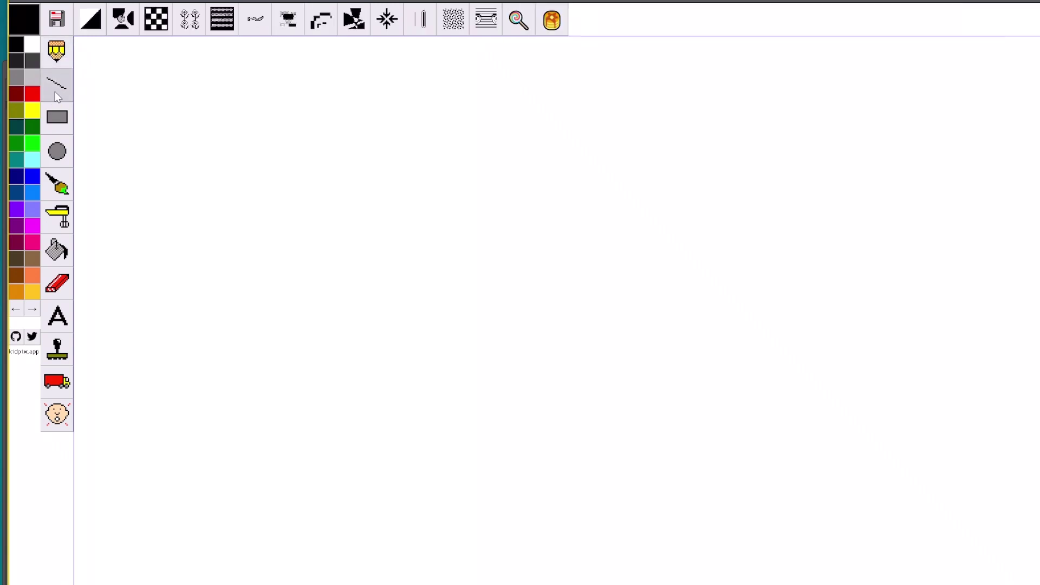
pyautogui.click(49, 126)
pyautogui.click(628, 10)
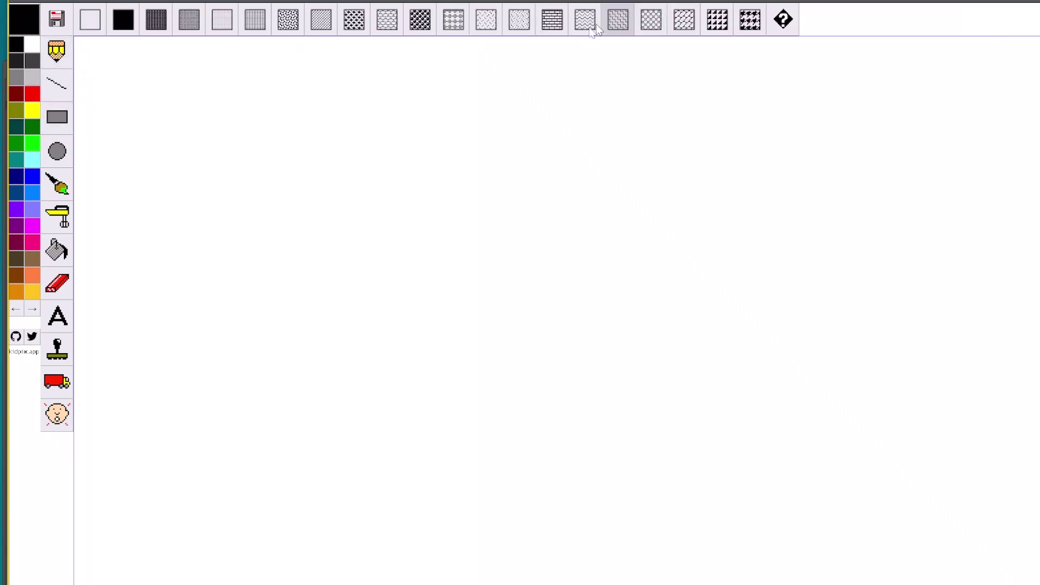
pyautogui.moveTo(74, 36); pyautogui.dragTo(712, 584)
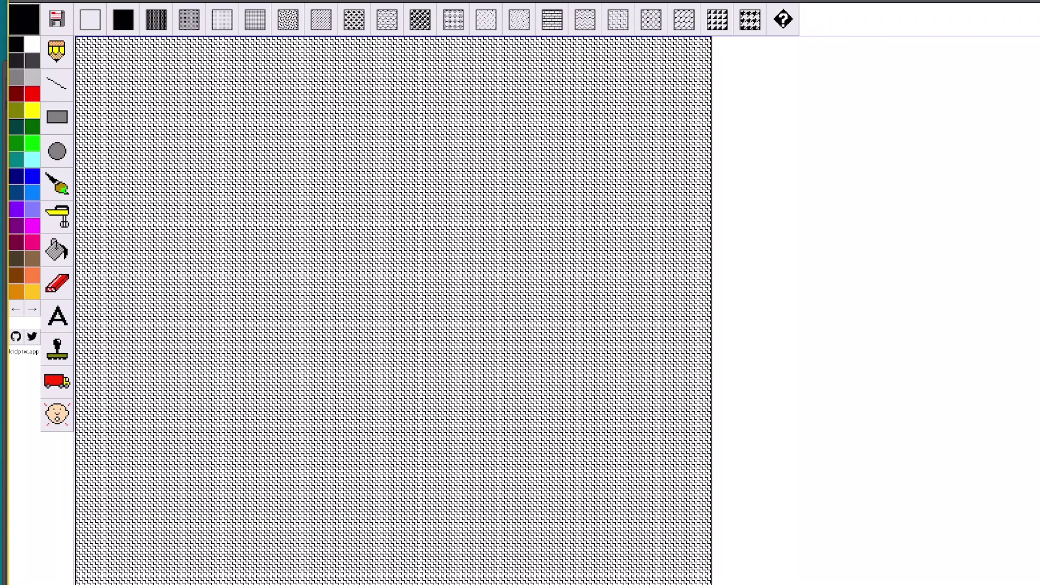
# - Undo the hatched rectangle and cover most of the canvas with a rectangle in a light dotted pattern
pyautogui.click(486, 19)
pyautogui.hotkey('ctrl', 'z')
pyautogui.moveTo(77, 37); pyautogui.dragTo(939, 584)
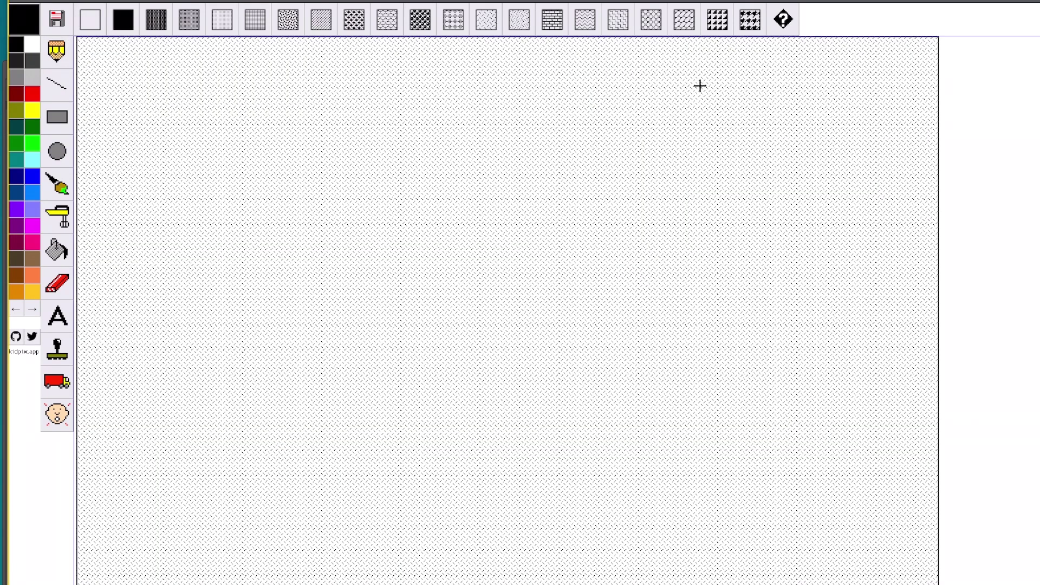
# - Draw a dark patterned circle in the dotted rectangle's upper-left corner and a smaller light cyan circle overlapping its lower right
pyautogui.click(57, 151)
pyautogui.click(191, 20)
pyautogui.moveTo(118, 69); pyautogui.dragTo(283, 221)
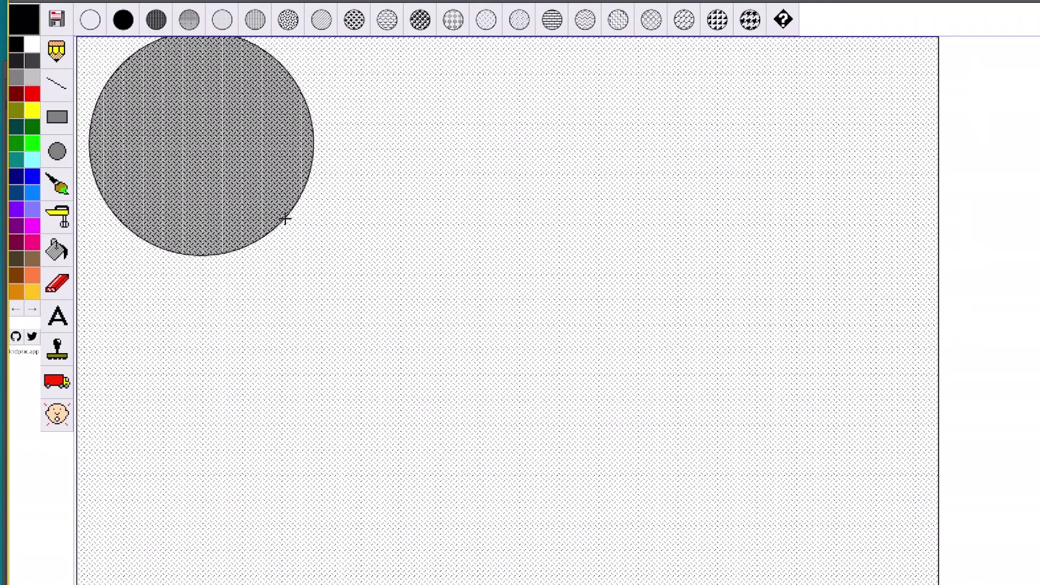
pyautogui.click(34, 144)
pyautogui.click(34, 156)
pyautogui.moveTo(227, 174)
pyautogui.mouseDown()
pyautogui.moveTo(340, 80)
pyautogui.moveTo(457, 95)
pyautogui.moveTo(436, 219)
pyautogui.moveTo(334, 185)
pyautogui.moveTo(380, 260)
pyautogui.mouseUp()
# - Draw mirrored light cyan curves and mirrored green zigzags across the picture with the Wacky Brush
pyautogui.click(58, 186)
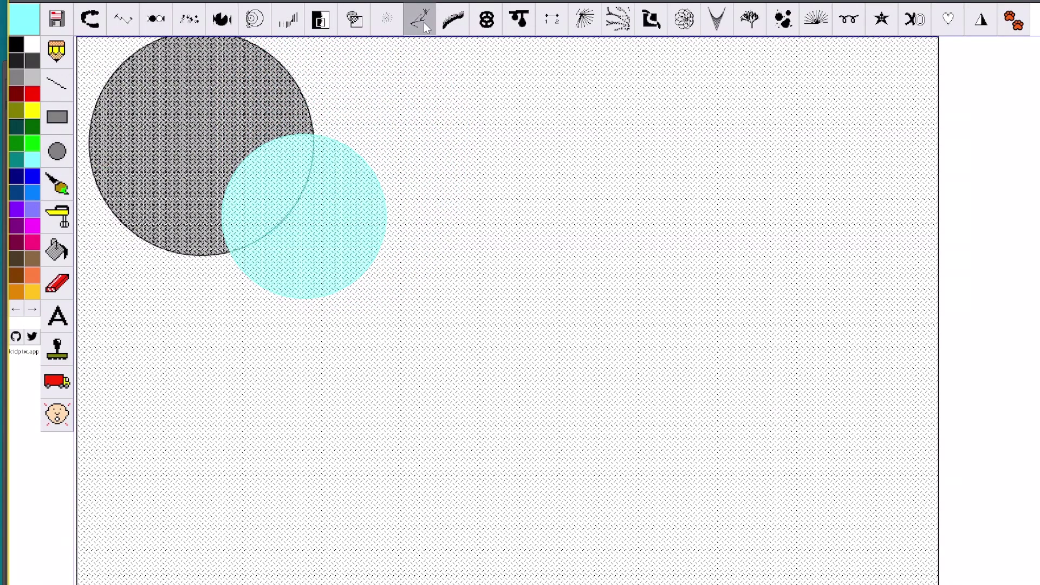
pyautogui.moveTo(418, 93)
pyautogui.mouseDown()
pyautogui.moveTo(757, 120)
pyautogui.moveTo(871, 105)
pyautogui.mouseUp()
pyautogui.moveTo(709, 130)
pyautogui.mouseDown()
pyautogui.moveTo(736, 280)
pyautogui.moveTo(800, 281)
pyautogui.moveTo(843, 130)
pyautogui.moveTo(894, 320)
pyautogui.moveTo(912, 176)
pyautogui.mouseUp()
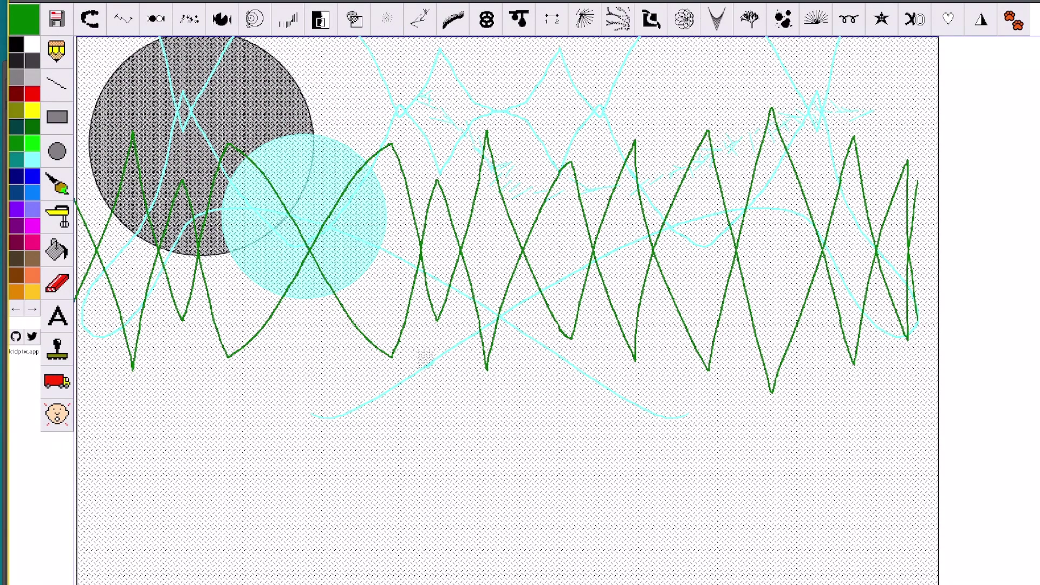
# - Draw a fan of teal lines and a teal starburst over the cyan circle, and undo the starburst
pyautogui.click(17, 159)
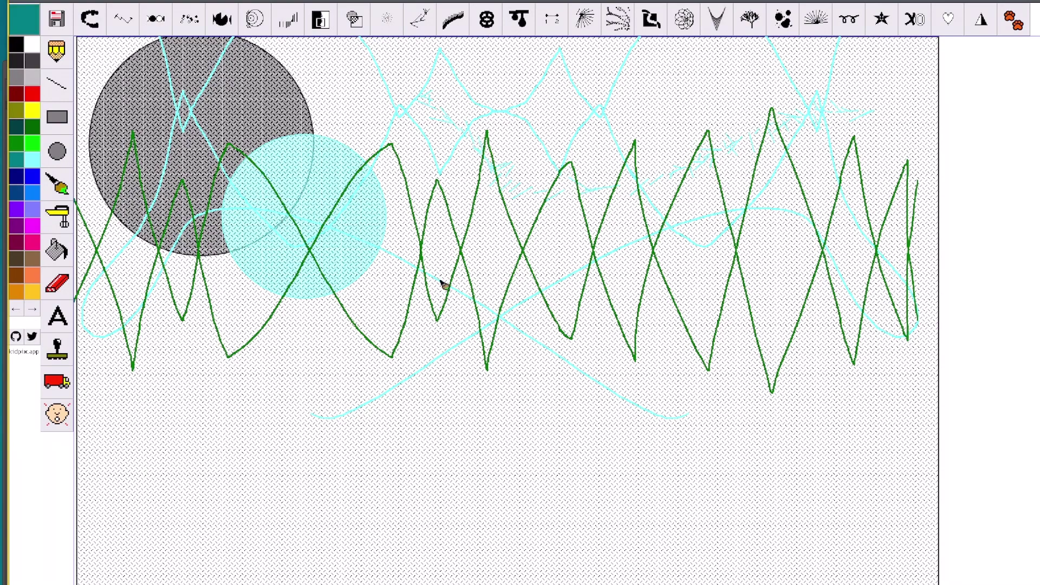
pyautogui.moveTo(217, 337)
pyautogui.mouseDown()
pyautogui.moveTo(318, 287)
pyautogui.moveTo(406, 222)
pyautogui.moveTo(403, 158)
pyautogui.moveTo(324, 183)
pyautogui.mouseUp()
pyautogui.hotkey('ctrl', 'z')
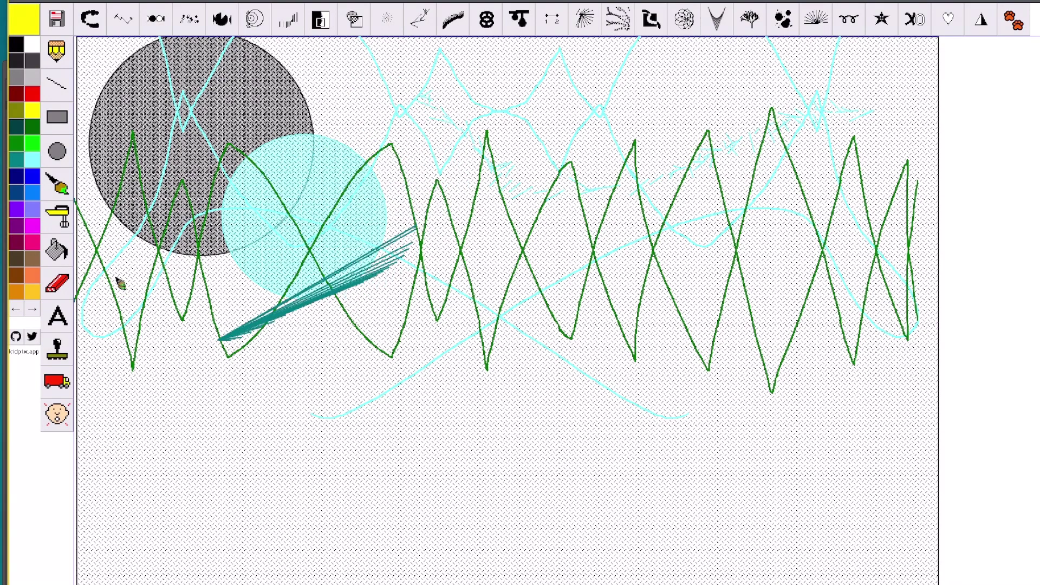
pyautogui.hotkey('ctrl', 'y')
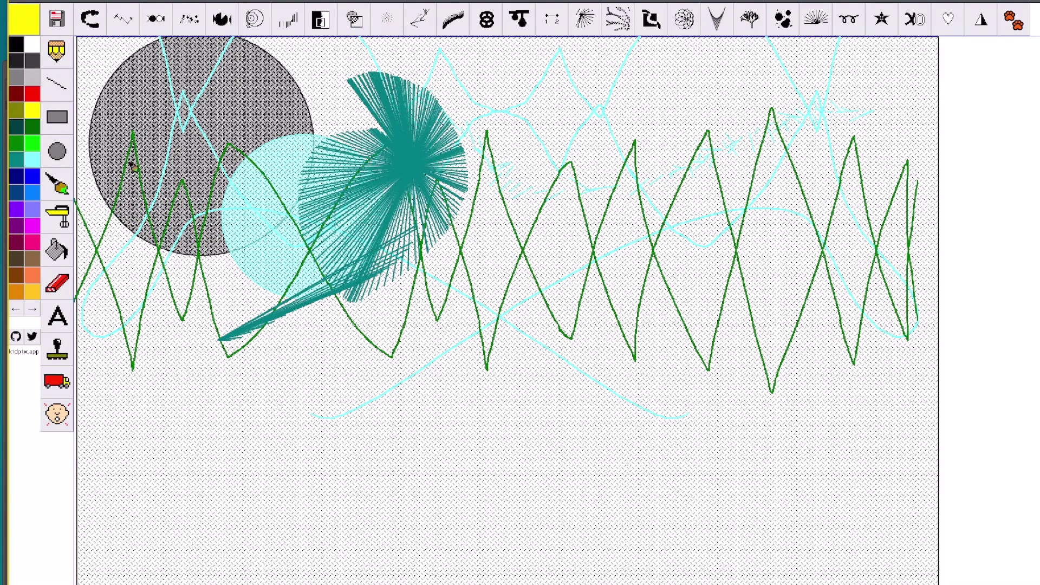
pyautogui.hotkey('ctrl', 'z')
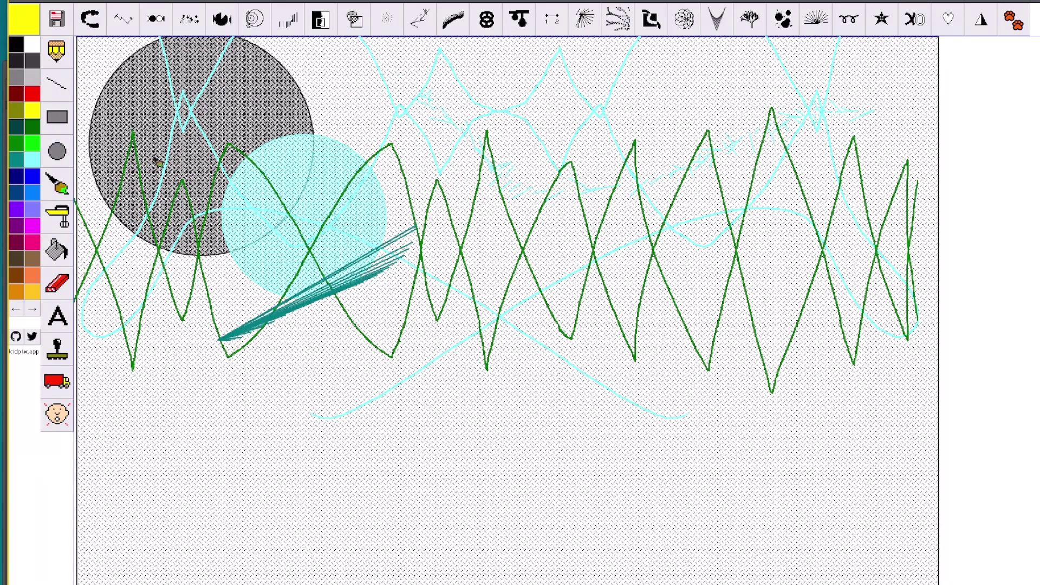
# - Try a yellow stroke with the XO Wacky Brush across the picture's upper right and undo it
pyautogui.click(914, 19)
pyautogui.moveTo(860, 81); pyautogui.dragTo(497, 183)
pyautogui.hotkey('ctrl', 'z')
# - Draw a full-width rainbow rectangle below the green zigzags and overlay it with a yellow patterned rectangle
pyautogui.click(56, 51)
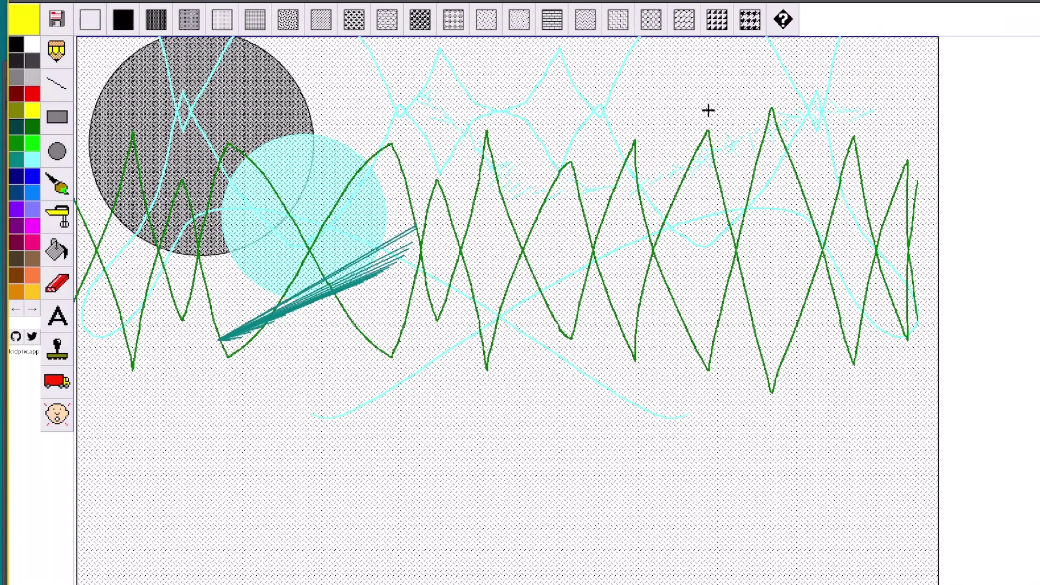
pyautogui.moveTo(950, 144); pyautogui.dragTo(161, 352)
pyautogui.hotkey('ctrl', 'z')
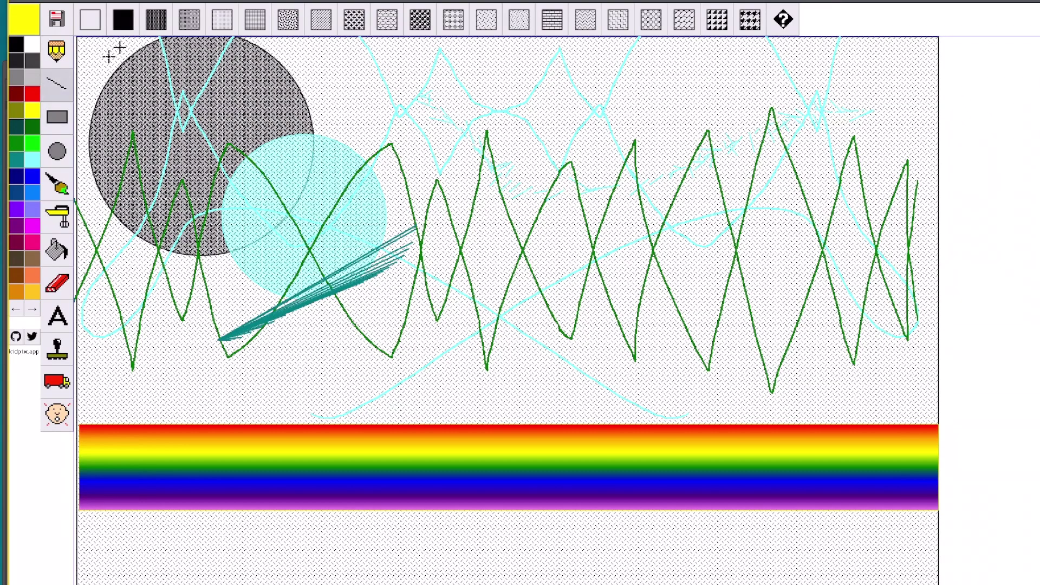
pyautogui.moveTo(938, 415); pyautogui.dragTo(90, 509)
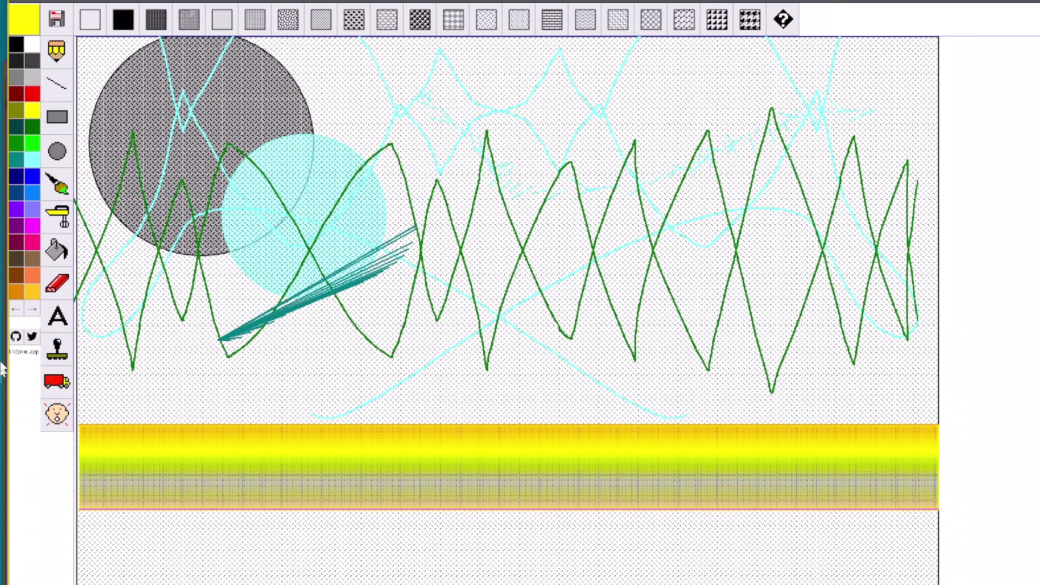
# - Set the colour to light orange and clear the whole canvas with the Slip-Sliding Away eraser
pyautogui.click(32, 291)
pyautogui.click(57, 283)
pyautogui.click(322, 19)
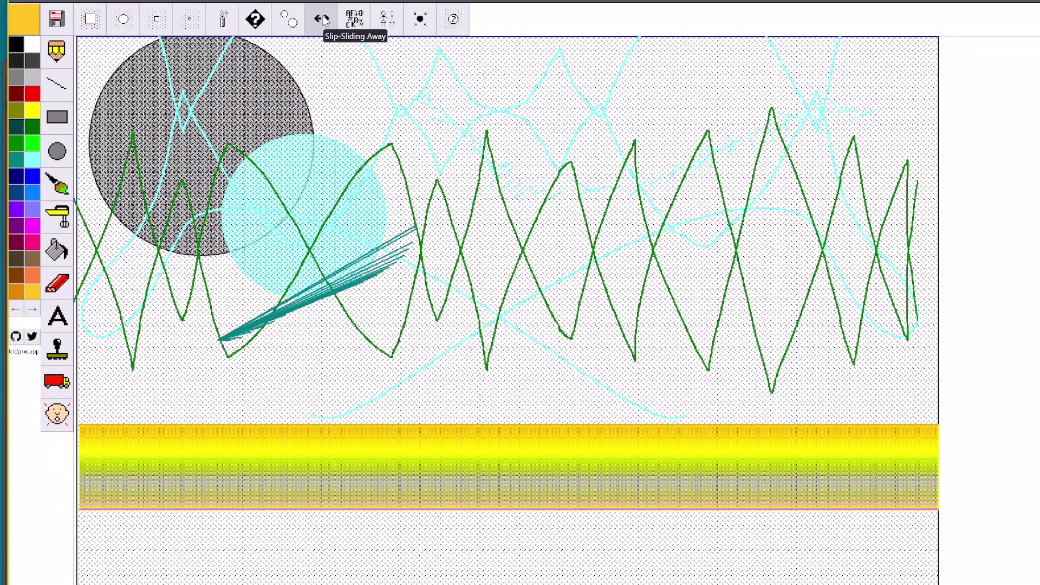
pyautogui.click(430, 185)
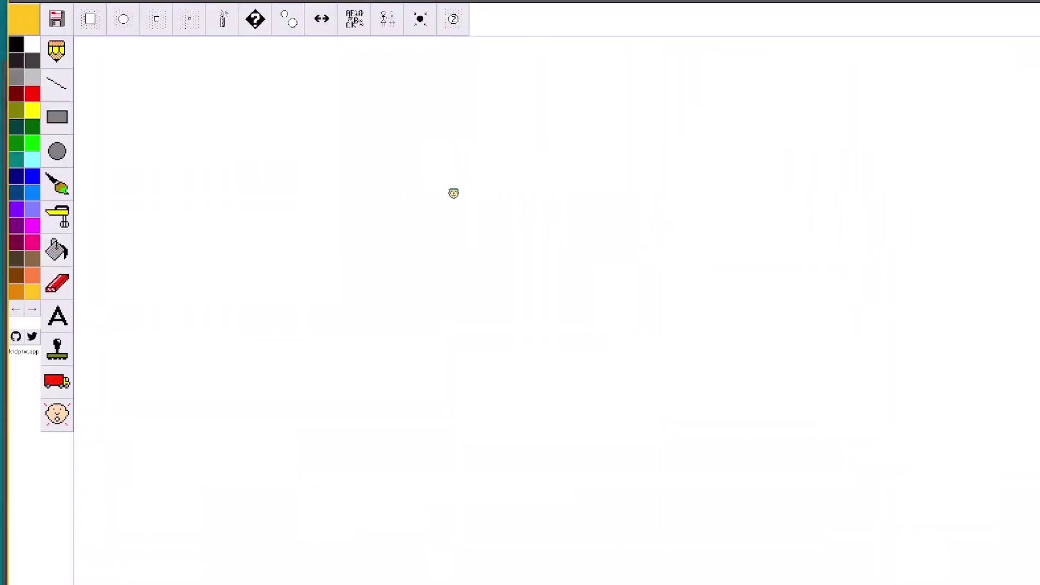
# - Cover the canvas's left part with a solid magenta rectangle and try a white patterned rectangle over it
pyautogui.click(69, 156)
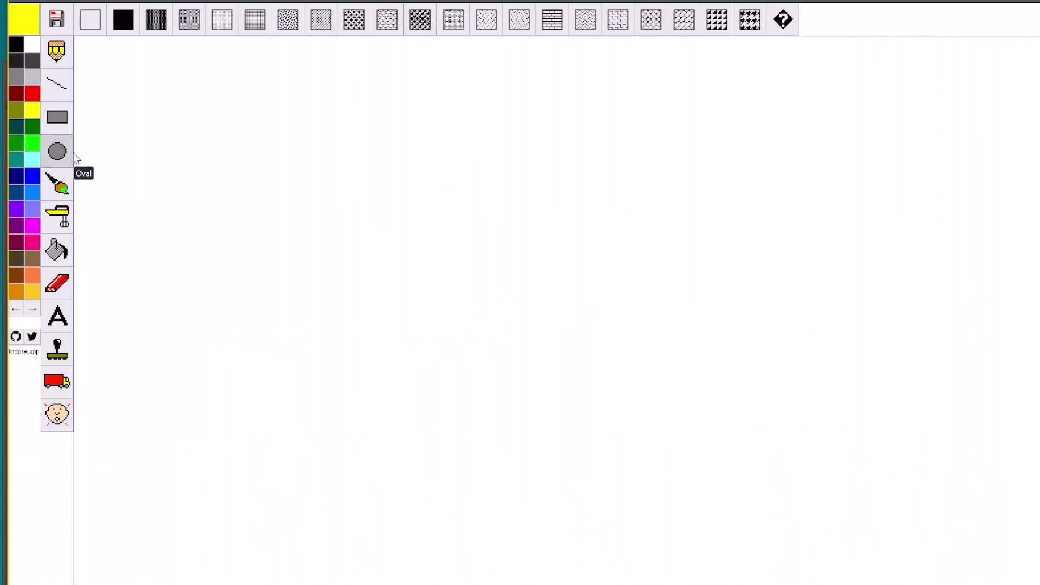
pyautogui.click(64, 84)
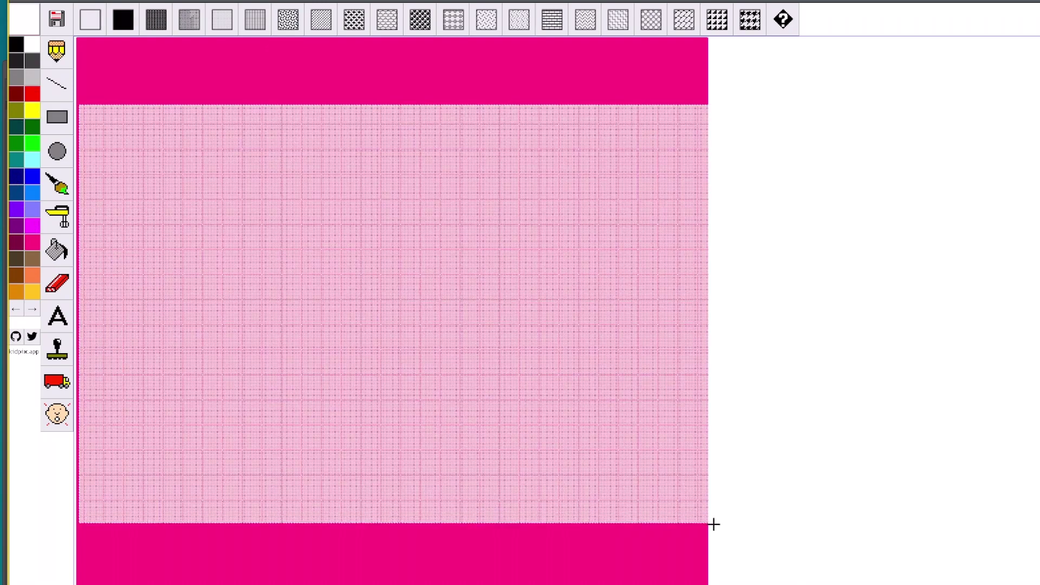
pyautogui.moveTo(714, 524); pyautogui.dragTo(719, 536)
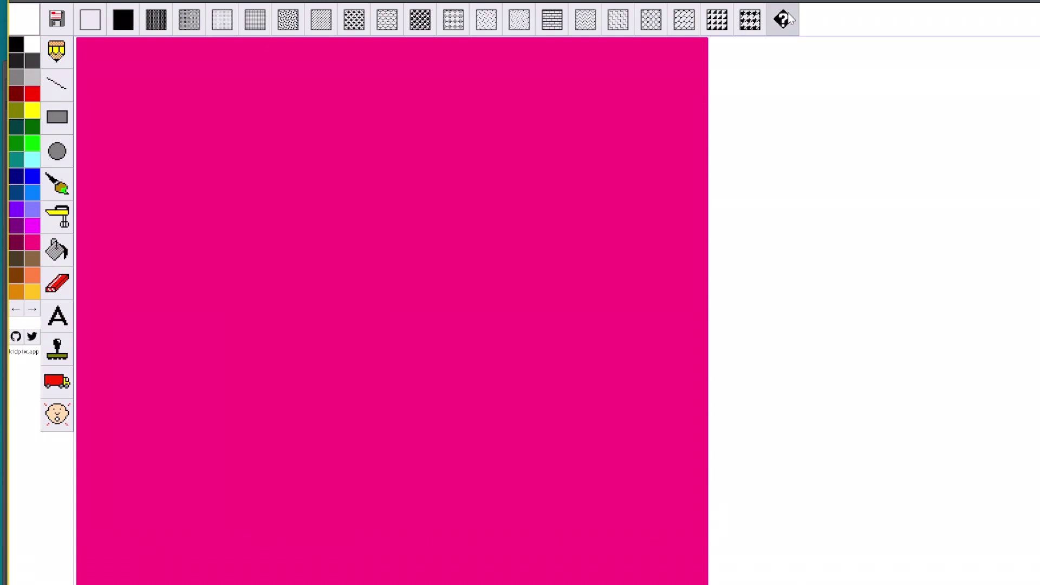
pyautogui.click(785, 21)
# - Try white Wacky Brush strokes of circles, dots and another pattern across the magenta rectangle, undoing each one
pyautogui.click(57, 184)
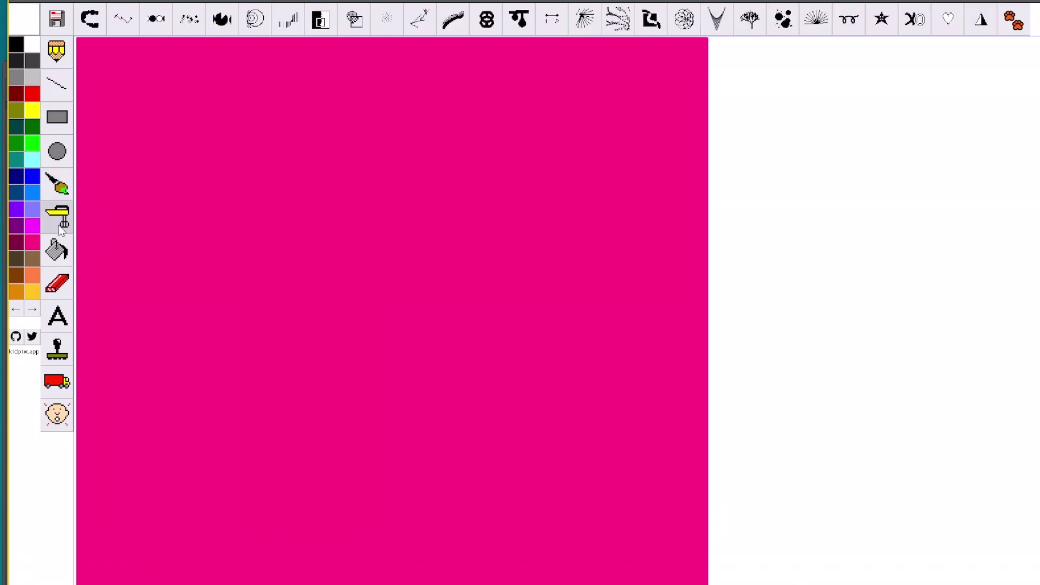
pyautogui.click(266, 23)
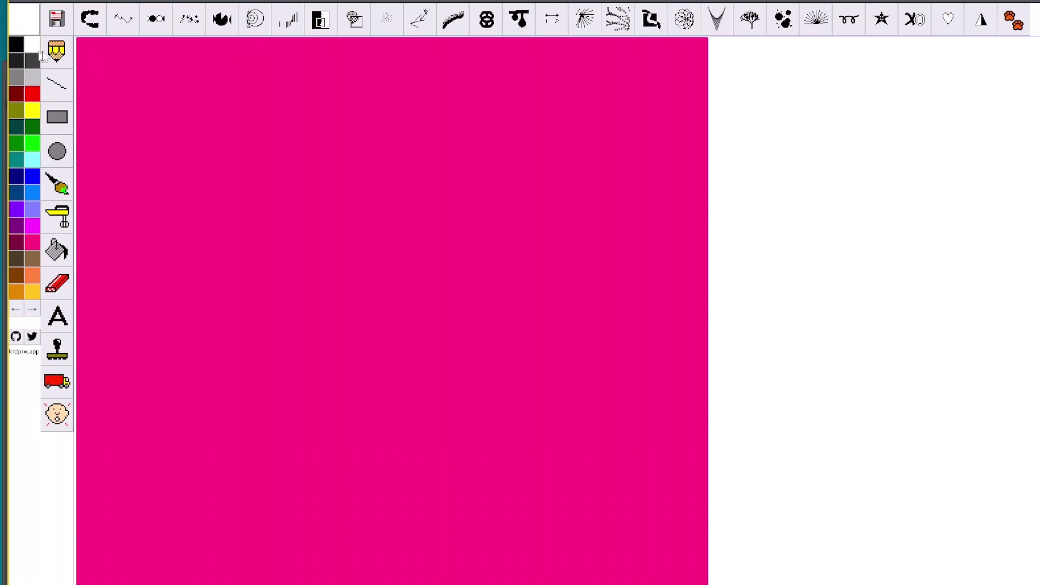
pyautogui.moveTo(406, 197)
pyautogui.mouseDown()
pyautogui.moveTo(657, 309)
pyautogui.moveTo(238, 440)
pyautogui.moveTo(159, 293)
pyautogui.mouseUp()
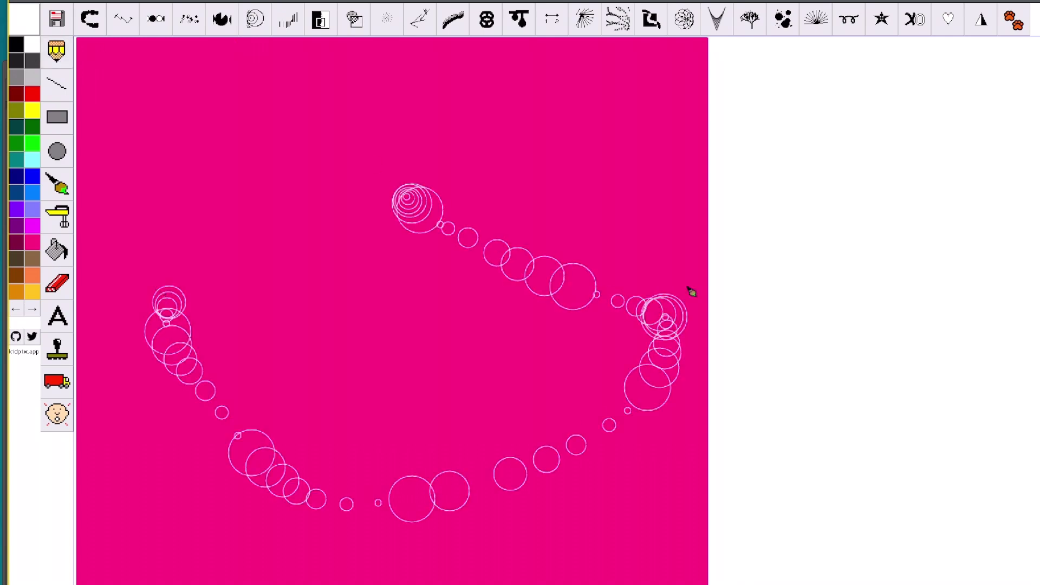
pyautogui.hotkey('ctrl', 'z')
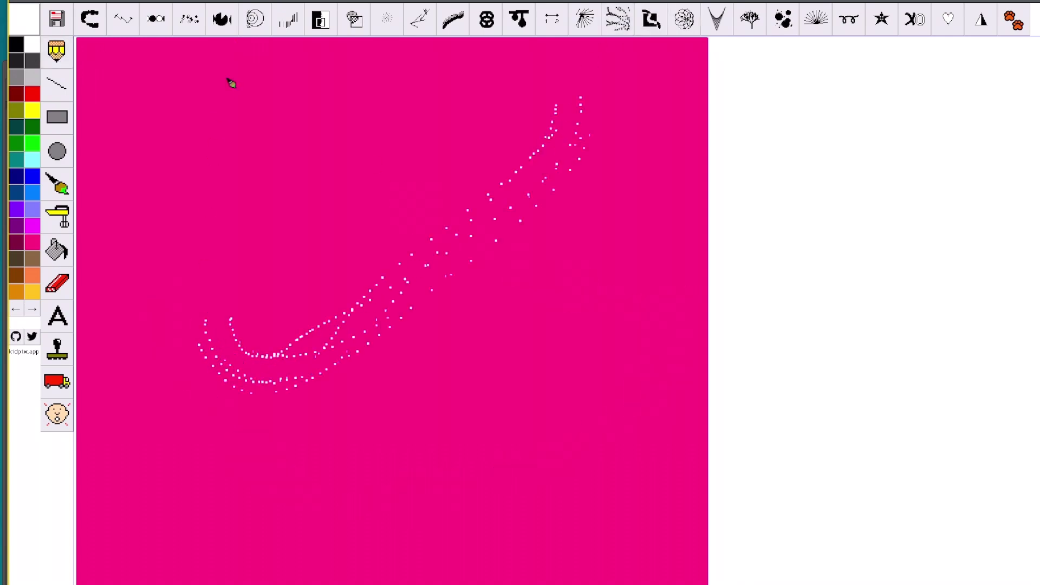
pyautogui.click(221, 19)
pyautogui.moveTo(152, 109)
pyautogui.mouseDown()
pyautogui.moveTo(348, 247)
pyautogui.moveTo(473, 305)
pyautogui.moveTo(539, 255)
pyautogui.moveTo(576, 109)
pyautogui.mouseUp()
pyautogui.hotkey('ctrl', 'z')
# - Grow a green Wacky Brush tree over the magenta rectangle's right edge, and try a second tree further left before undoing it
pyautogui.click(750, 19)
pyautogui.click(665, 441)
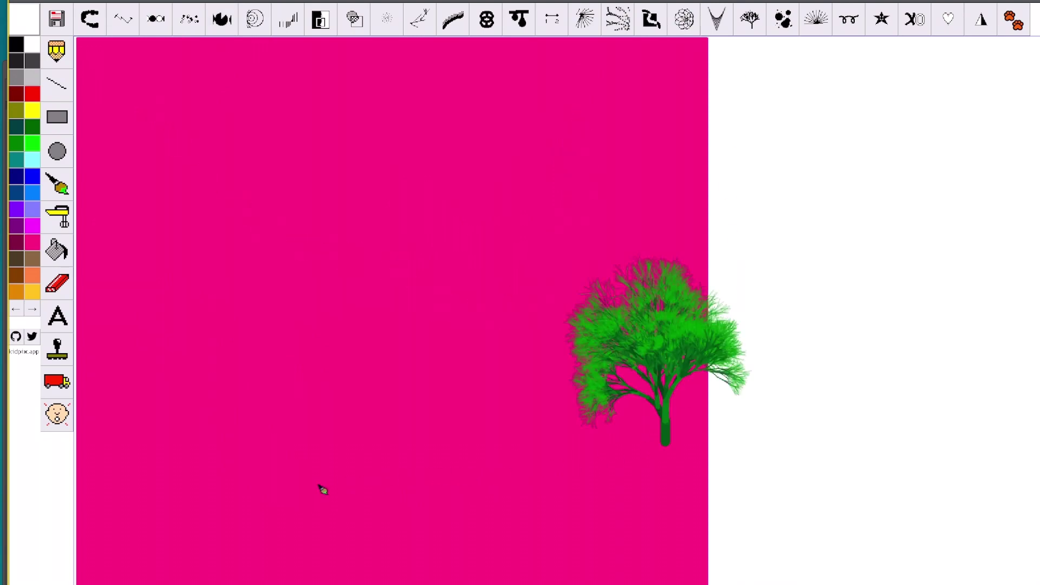
pyautogui.click(324, 484)
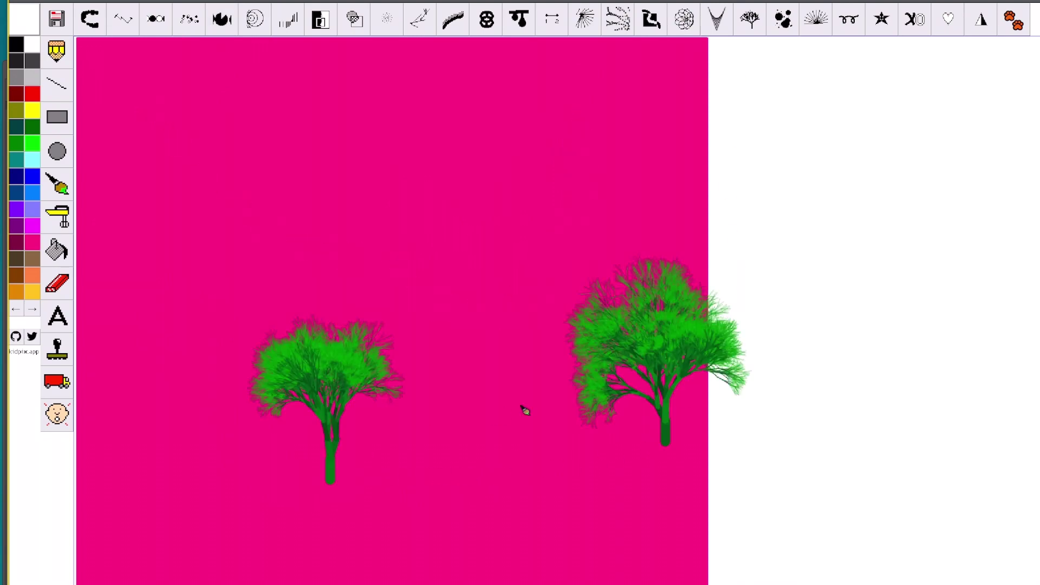
pyautogui.hotkey('ctrl', 'z')
pyautogui.hotkey('ctrl', 'y')
pyautogui.hotkey('ctrl', 'z')
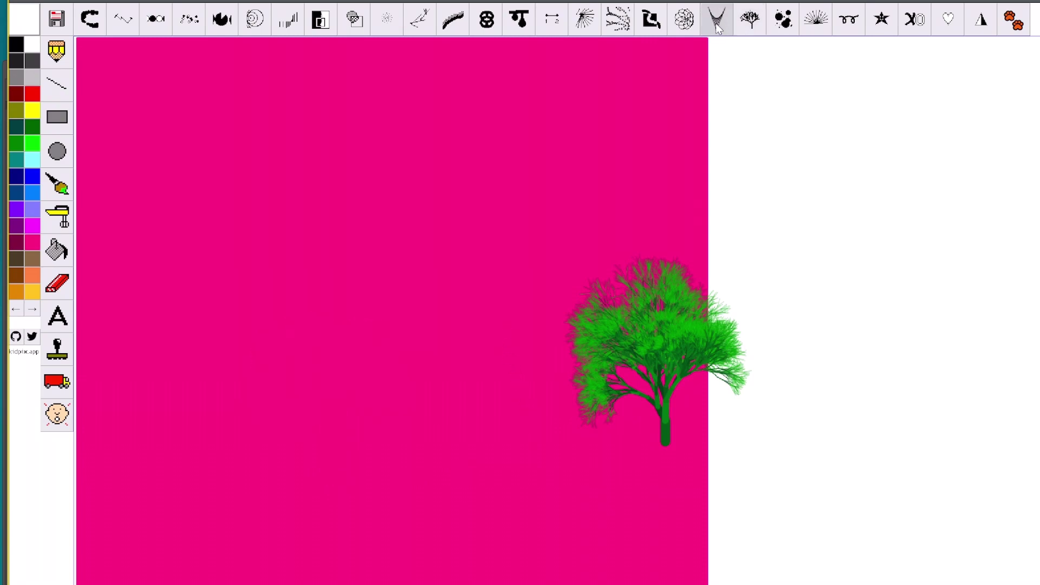
# - Brush two wavy rows of white XO symbols across the magenta rectangle, one above and one below the tree
pyautogui.click(783, 19)
pyautogui.moveTo(701, 193)
pyautogui.mouseDown()
pyautogui.moveTo(283, 179)
pyautogui.moveTo(38, 264)
pyautogui.mouseUp()
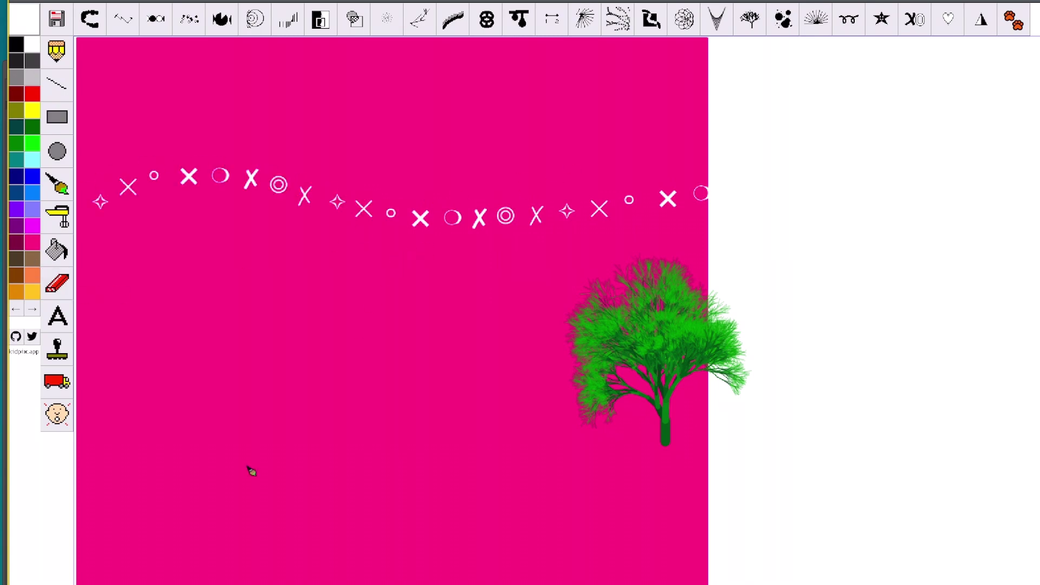
pyautogui.moveTo(726, 521); pyautogui.dragTo(86, 493)
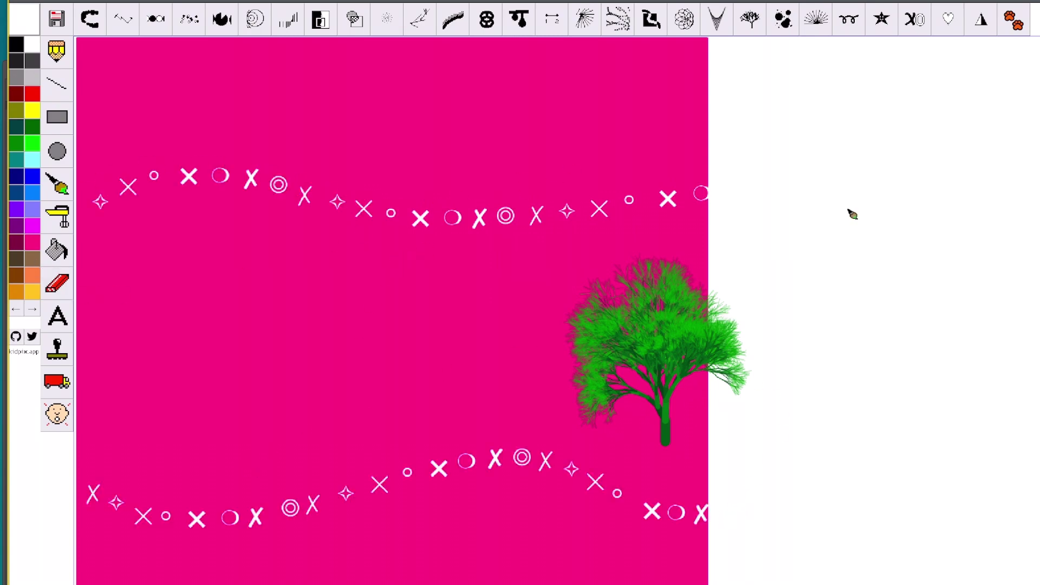
# - Use Electric Mixer effects to shrink the picture into repeated tiles and warp parts of the copies
pyautogui.click(57, 217)
pyautogui.click(391, 20)
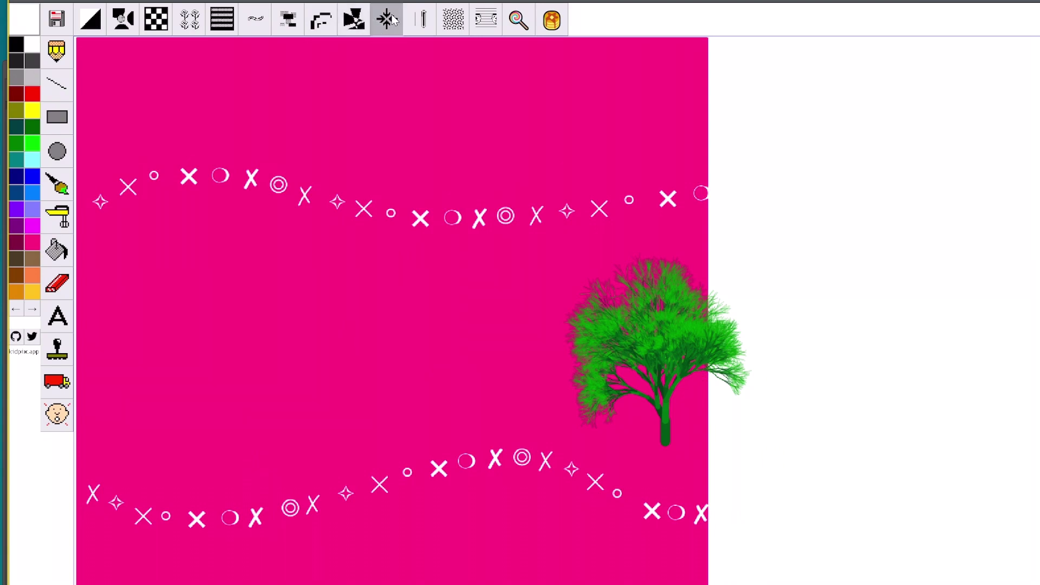
pyautogui.click(470, 47)
pyautogui.moveTo(470, 47); pyautogui.dragTo(956, 261)
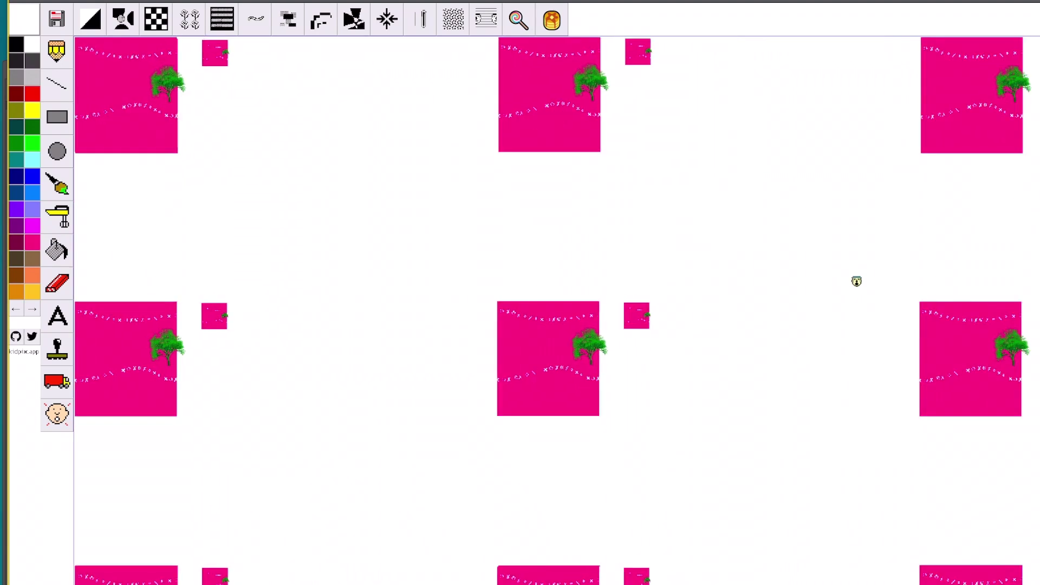
pyautogui.click(82, 390)
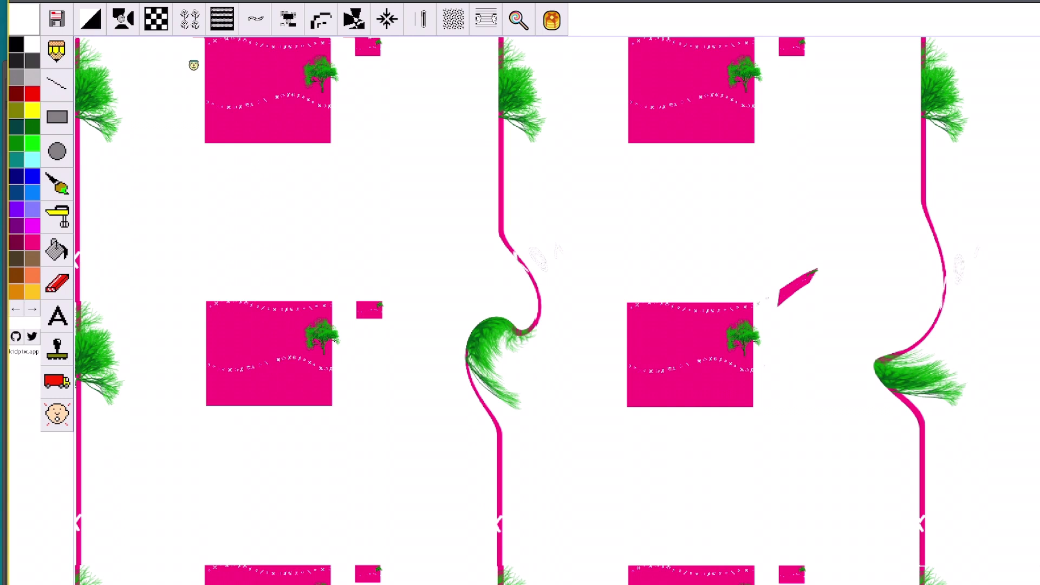
# - Draw pastel lilac loops and a thick zigzag across the picture and write "Hello!" in thick strokes beneath them
pyautogui.click(132, 13)
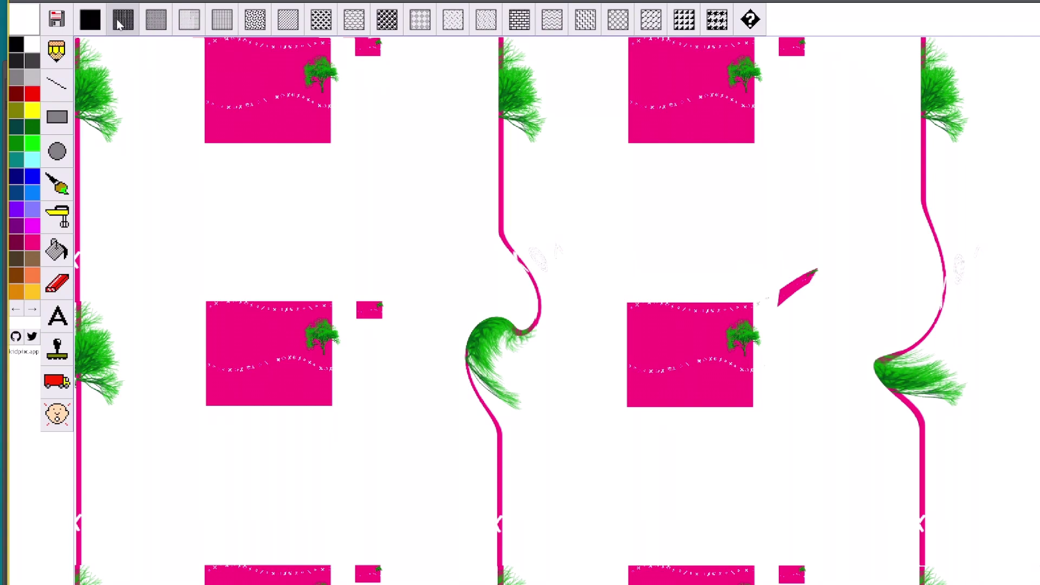
pyautogui.click(30, 215)
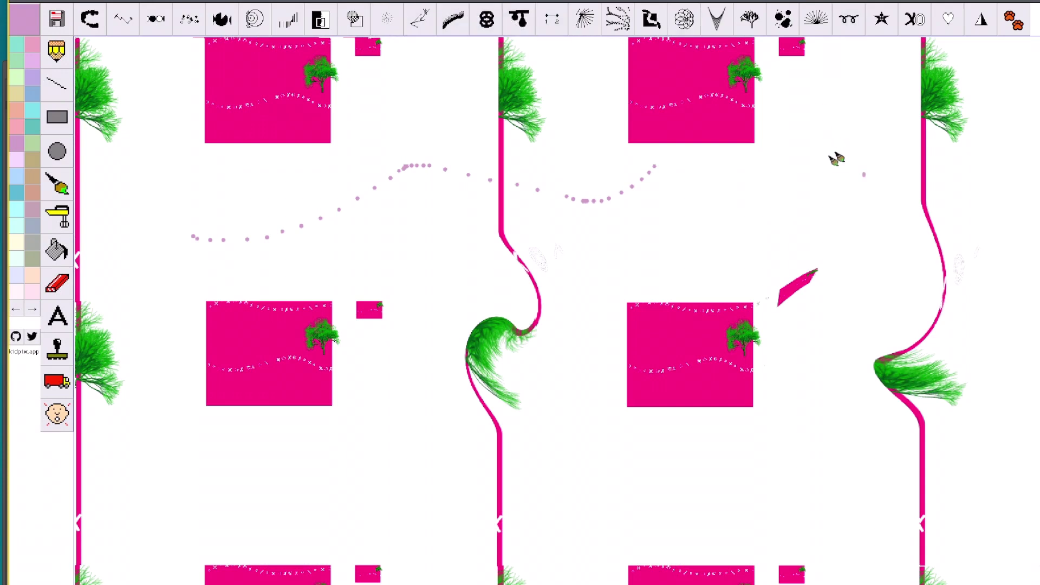
pyautogui.moveTo(865, 174)
pyautogui.mouseDown()
pyautogui.moveTo(474, 203)
pyautogui.moveTo(491, 382)
pyautogui.mouseUp()
pyautogui.moveTo(581, 268)
pyautogui.mouseDown()
pyautogui.moveTo(746, 189)
pyautogui.moveTo(928, 81)
pyautogui.moveTo(618, 202)
pyautogui.moveTo(653, 145)
pyautogui.mouseUp()
pyautogui.moveTo(275, 205)
pyautogui.mouseDown()
pyautogui.moveTo(406, 185)
pyautogui.moveTo(507, 206)
pyautogui.moveTo(628, 138)
pyautogui.moveTo(761, 217)
pyautogui.moveTo(1038, 209)
pyautogui.mouseUp()
pyautogui.moveTo(387, 332)
pyautogui.mouseDown()
pyautogui.moveTo(348, 494)
pyautogui.moveTo(463, 373)
pyautogui.moveTo(504, 488)
pyautogui.moveTo(783, 485)
pyautogui.mouseUp()
pyautogui.moveTo(938, 395); pyautogui.dragTo(919, 556)
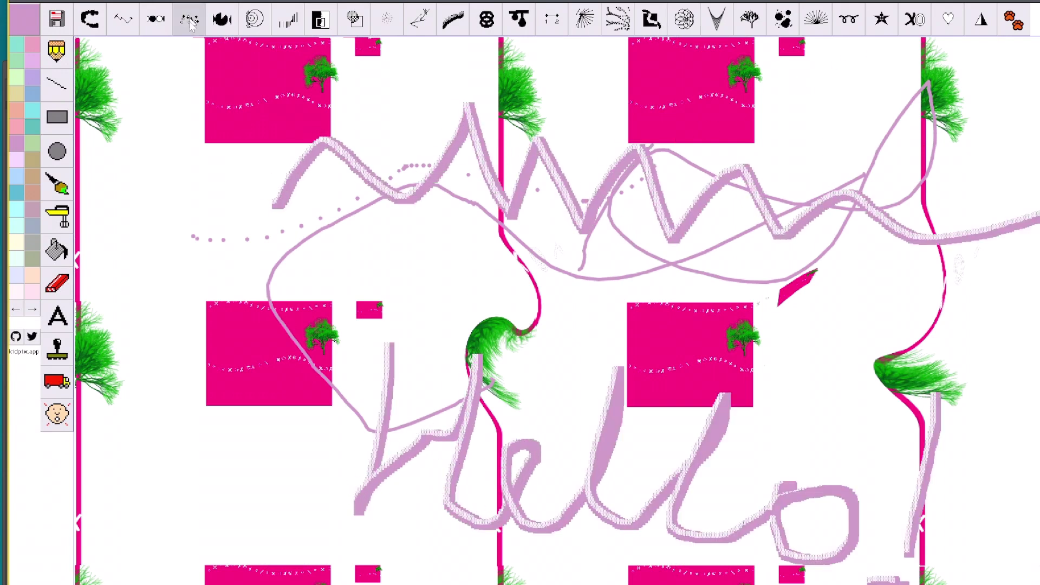
# - Set the colour to pastel aqua and brush a speckled wavy band across the upper part plus trails of small circles below
pyautogui.click(32, 111)
pyautogui.moveTo(117, 98)
pyautogui.mouseDown()
pyautogui.moveTo(162, 206)
pyautogui.moveTo(247, 191)
pyautogui.moveTo(248, 132)
pyautogui.moveTo(382, 89)
pyautogui.moveTo(415, 62)
pyautogui.moveTo(623, 89)
pyautogui.moveTo(678, 115)
pyautogui.moveTo(760, 93)
pyautogui.moveTo(1034, 118)
pyautogui.mouseUp()
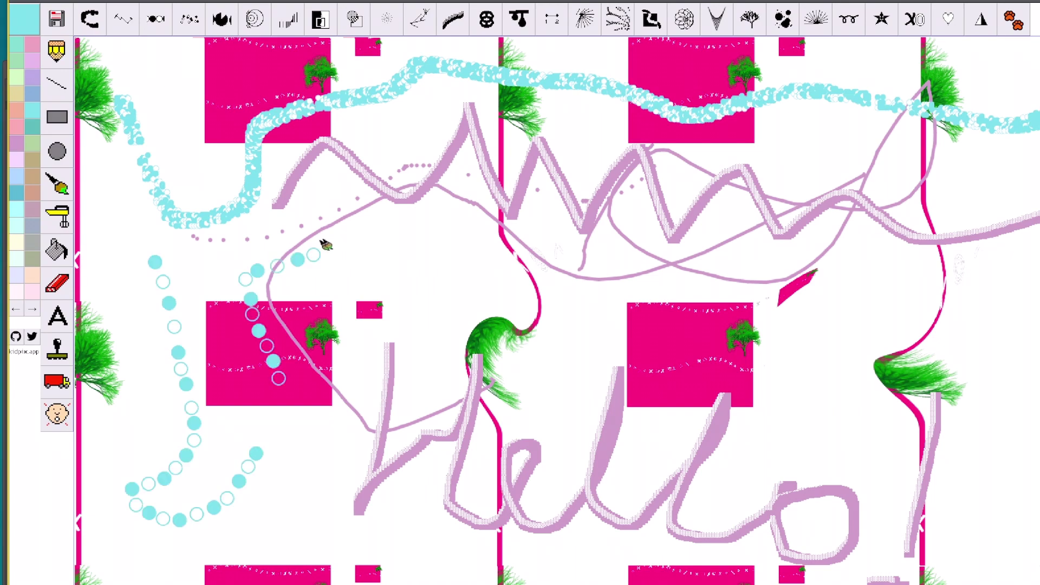
pyautogui.moveTo(325, 245)
pyautogui.mouseDown()
pyautogui.moveTo(409, 194)
pyautogui.moveTo(443, 130)
pyautogui.mouseUp()
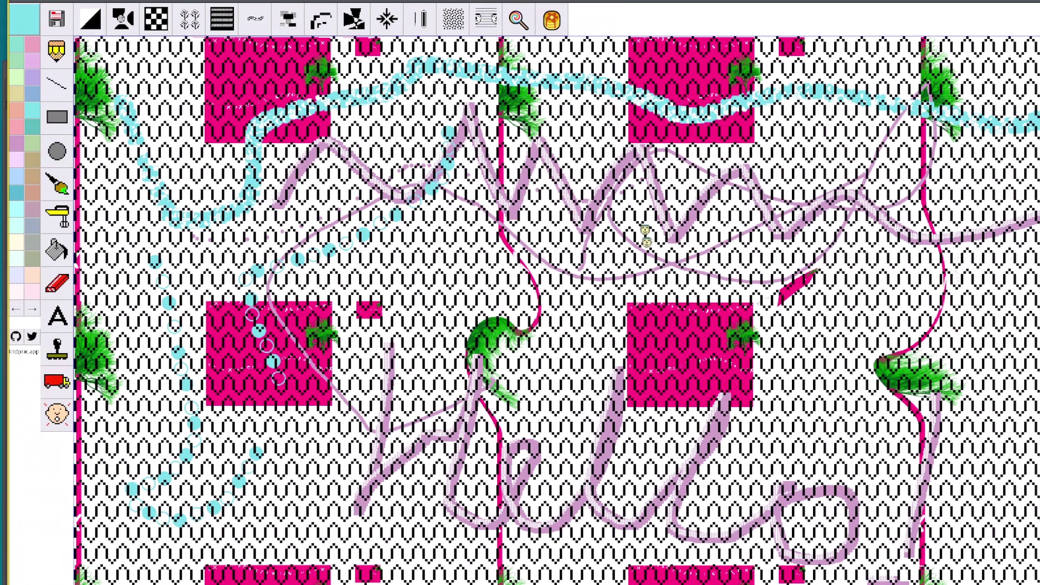
# - Overlay the picture with a black knit-like pattern and smear it diagonally using Electric Mixer effects
pyautogui.click(637, 211)
pyautogui.click(581, 154)
pyautogui.click(552, 20)
pyautogui.click(705, 123)
pyautogui.moveTo(705, 123)
pyautogui.mouseDown()
pyautogui.moveTo(745, 222)
pyautogui.moveTo(740, 323)
pyautogui.moveTo(650, 384)
pyautogui.moveTo(607, 379)
pyautogui.mouseUp()
# - Choose the penguin stamp and place four penguins across the middle of the picture
pyautogui.click(57, 184)
pyautogui.click(57, 349)
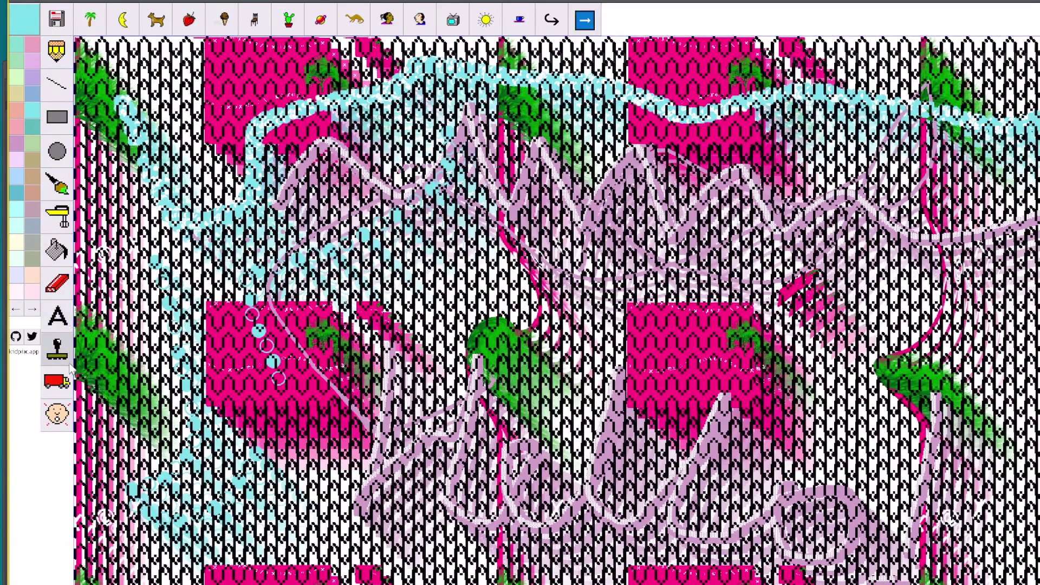
pyautogui.click(585, 21)
pyautogui.click(585, 21)
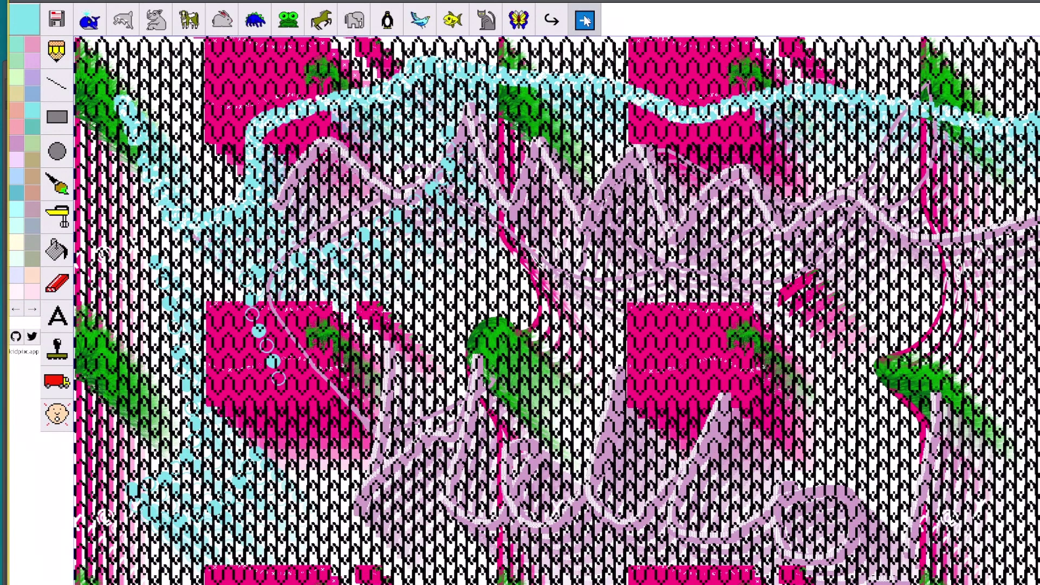
pyautogui.click(388, 20)
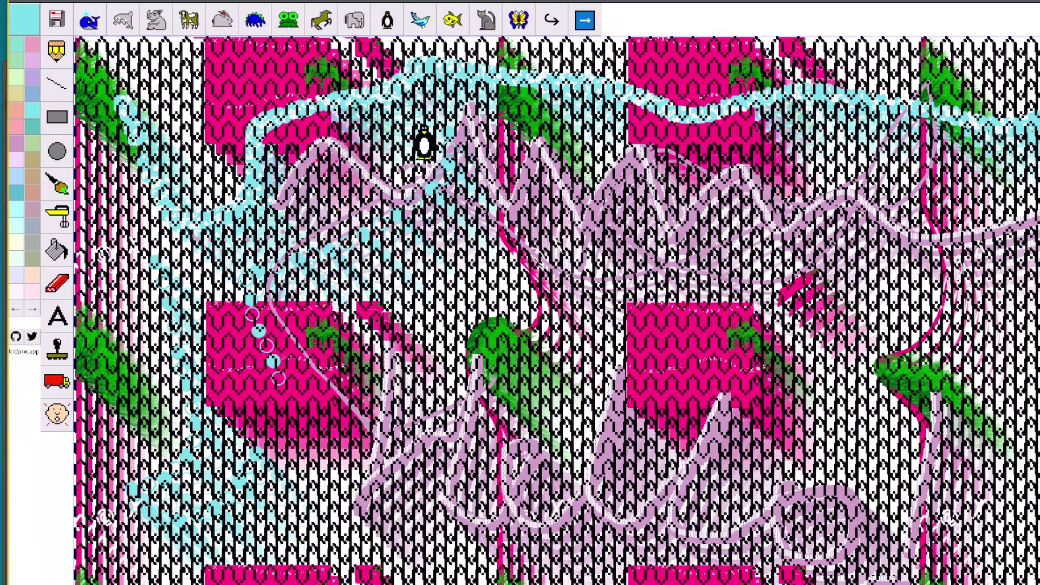
pyautogui.click(458, 252)
pyautogui.click(537, 257)
pyautogui.click(604, 196)
pyautogui.click(720, 246)
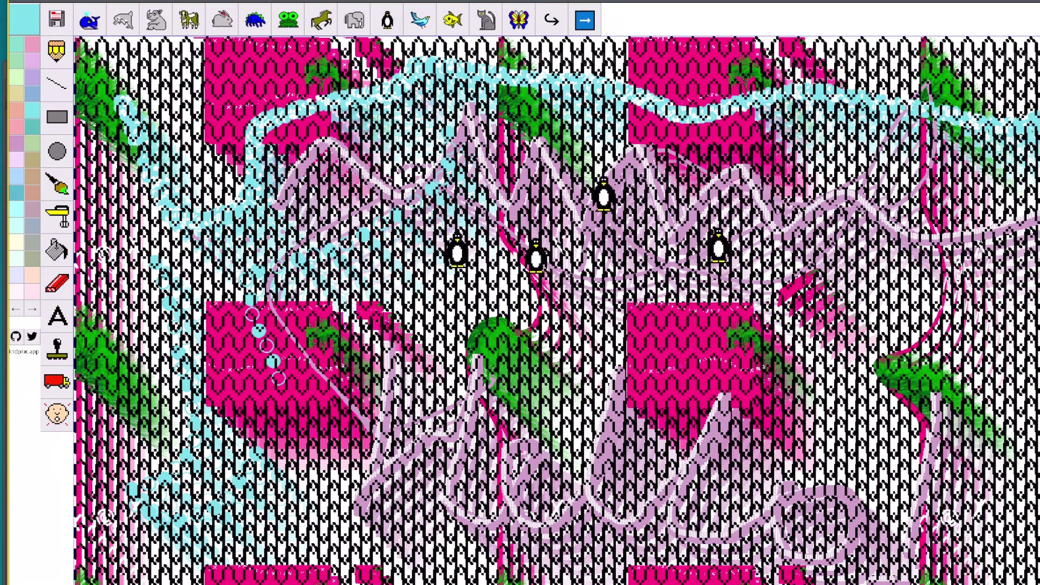
# - Stamp a blue rocket near the picture's upper edge and a dolphin to its lower left
pyautogui.click(585, 20)
pyautogui.click(302, 22)
pyautogui.click(286, 154)
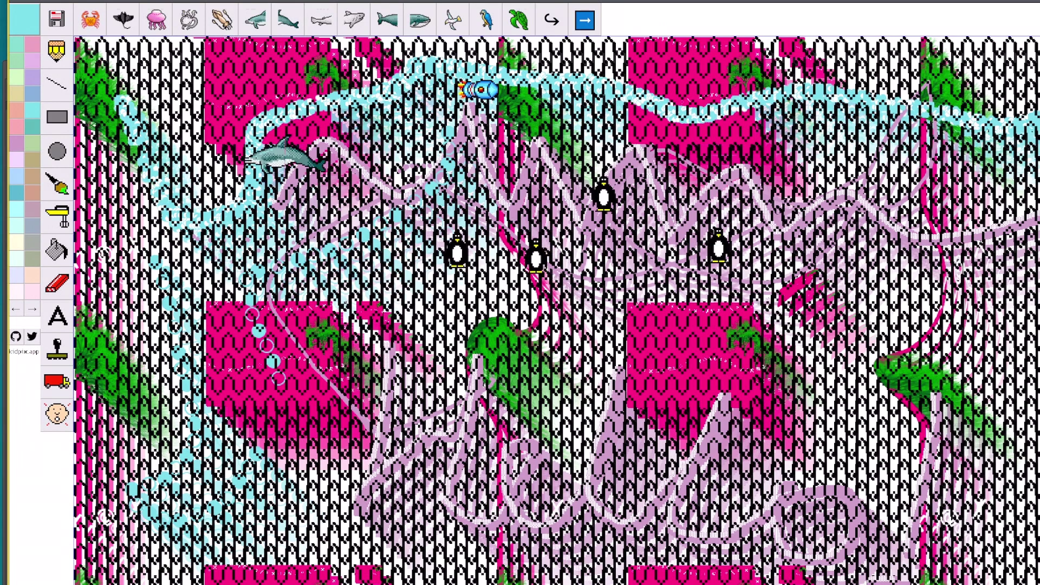
# - Scatter orange crab stamps across the picture around the penguins
pyautogui.click(90, 20)
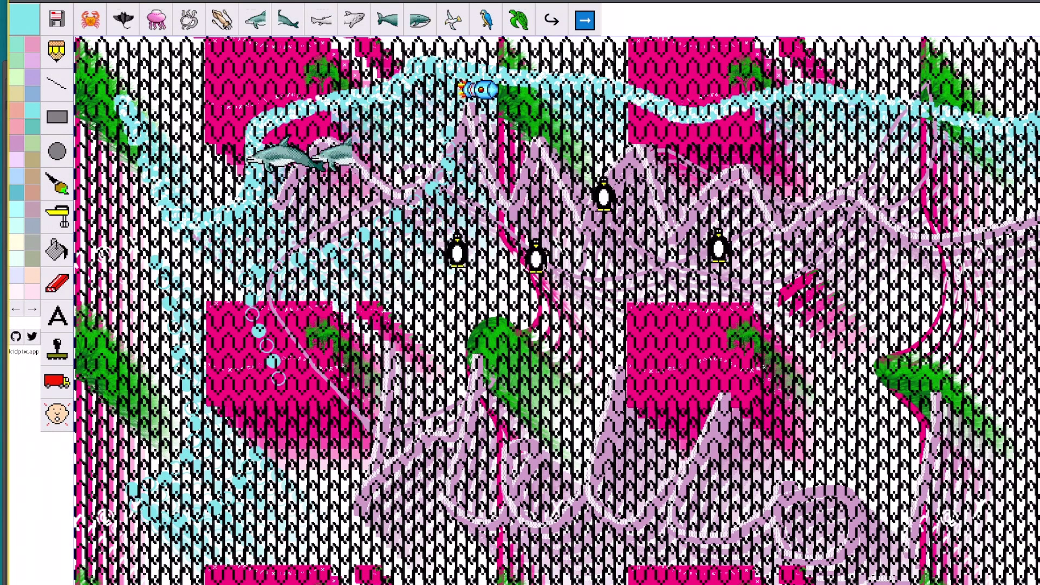
pyautogui.click(211, 290)
pyautogui.click(239, 279)
pyautogui.click(298, 231)
pyautogui.click(342, 300)
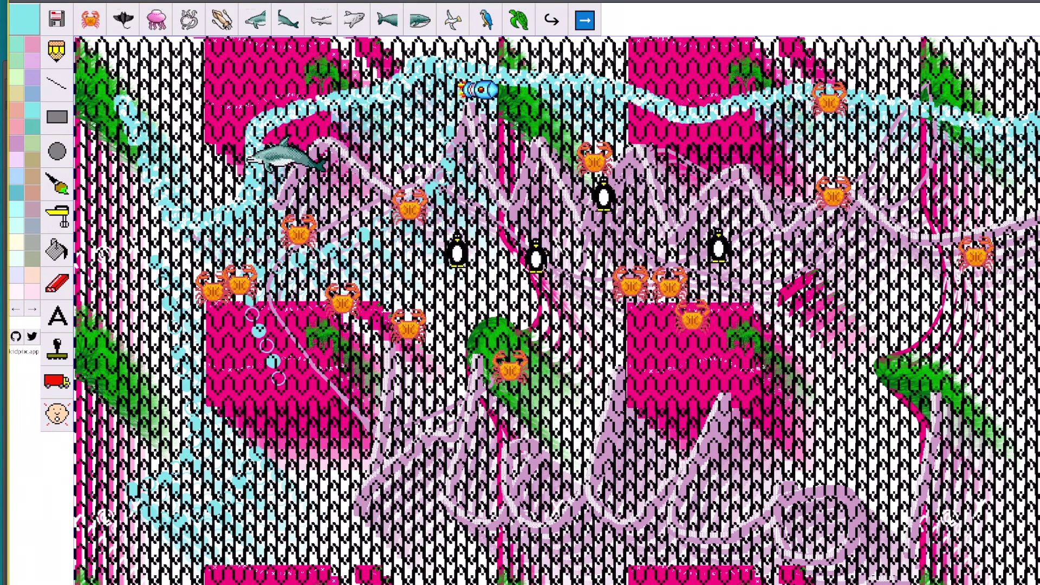
pyautogui.click(704, 366)
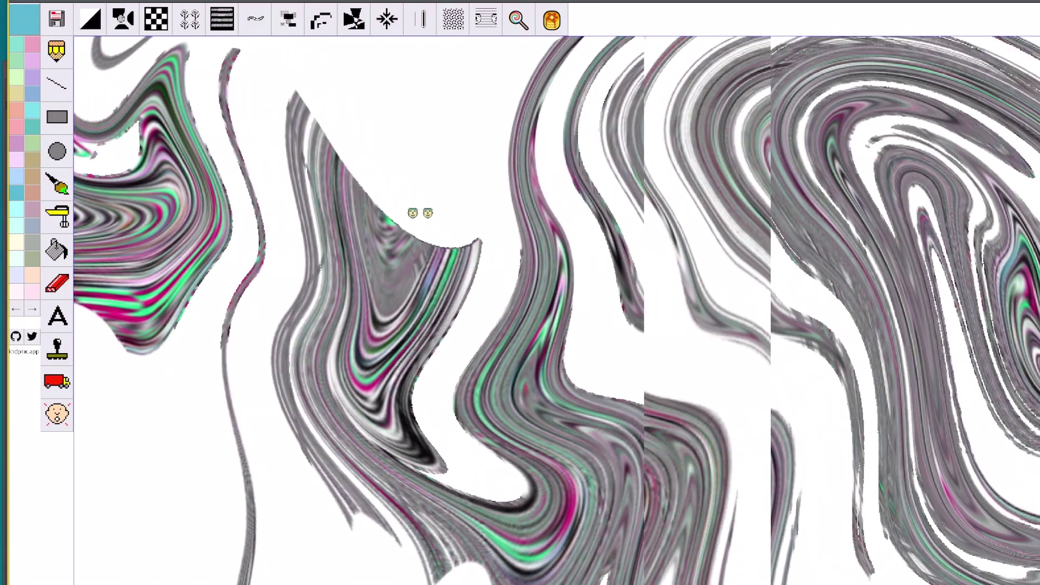
# - Rework the swirled picture with Electric Mixer effects and cover it with a translucent light-blue grid pattern
pyautogui.click(298, 158)
pyautogui.click(487, 171)
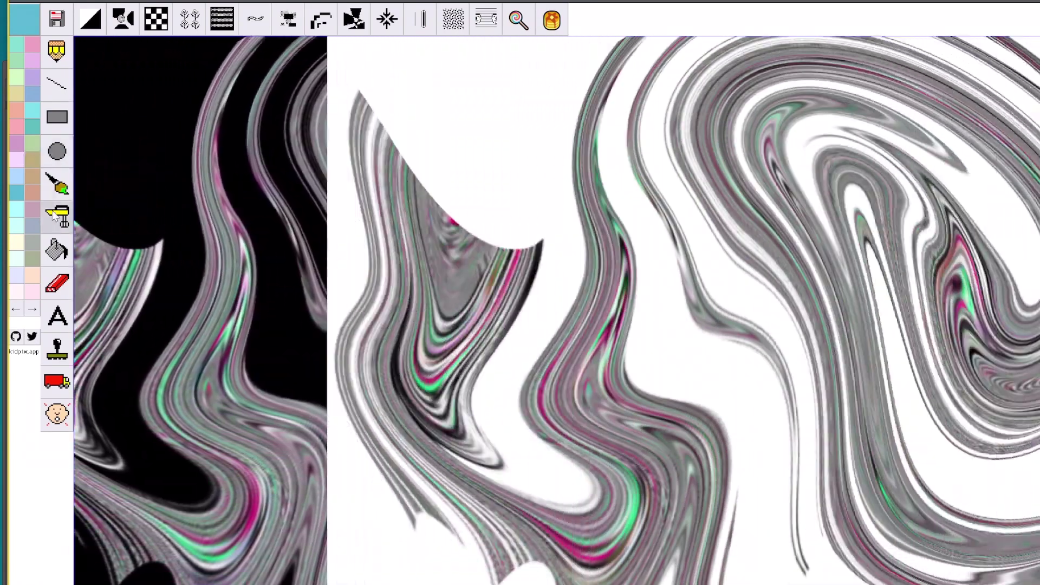
pyautogui.click(57, 184)
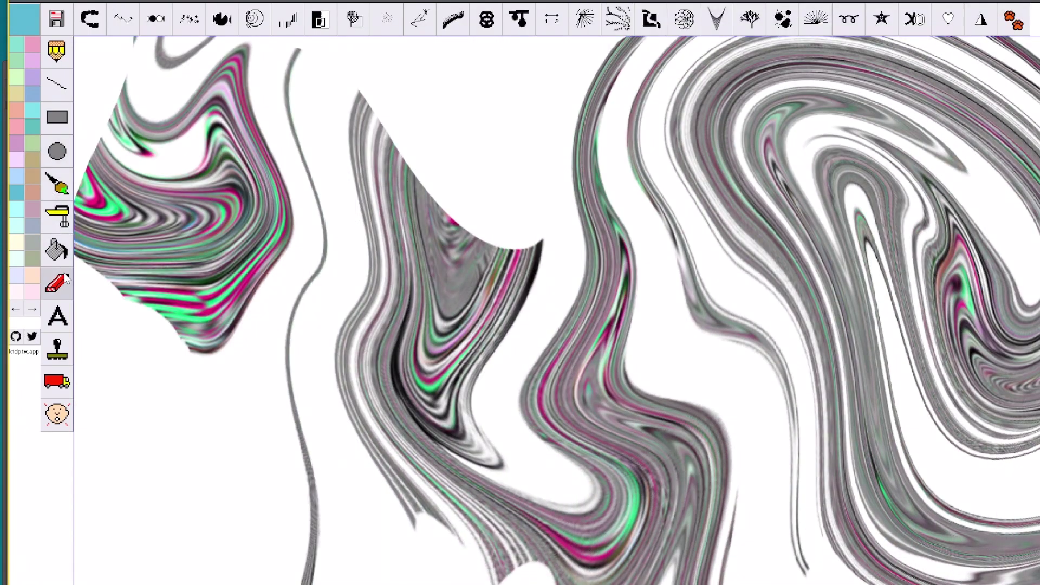
pyautogui.click(65, 277)
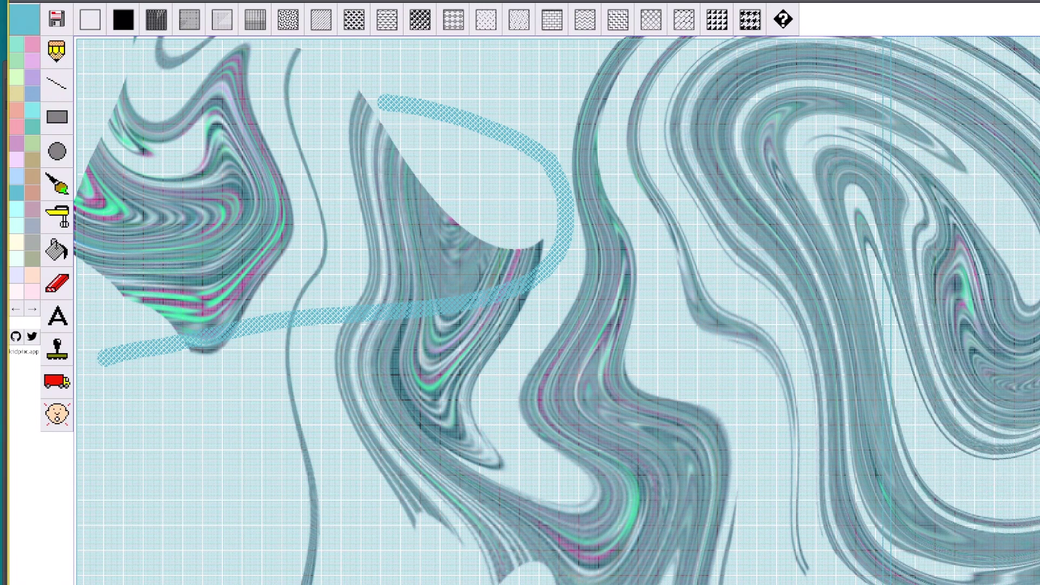
# - Draw a translucent pink circle in the picture's upper left and pale patterned circles at the lower left and right
pyautogui.click(57, 151)
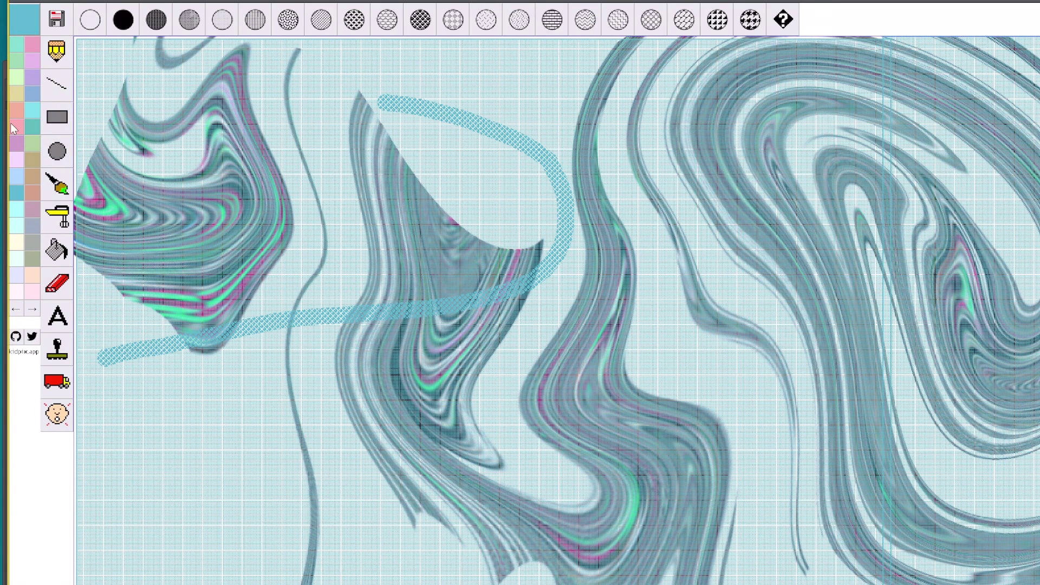
pyautogui.click(14, 129)
pyautogui.moveTo(353, 240)
pyautogui.mouseDown()
pyautogui.moveTo(486, 361)
pyautogui.moveTo(428, 256)
pyautogui.moveTo(367, 221)
pyautogui.mouseUp()
pyautogui.click(15, 292)
pyautogui.moveTo(184, 311)
pyautogui.mouseDown()
pyautogui.moveTo(439, 514)
pyautogui.moveTo(251, 455)
pyautogui.moveTo(365, 555)
pyautogui.mouseUp()
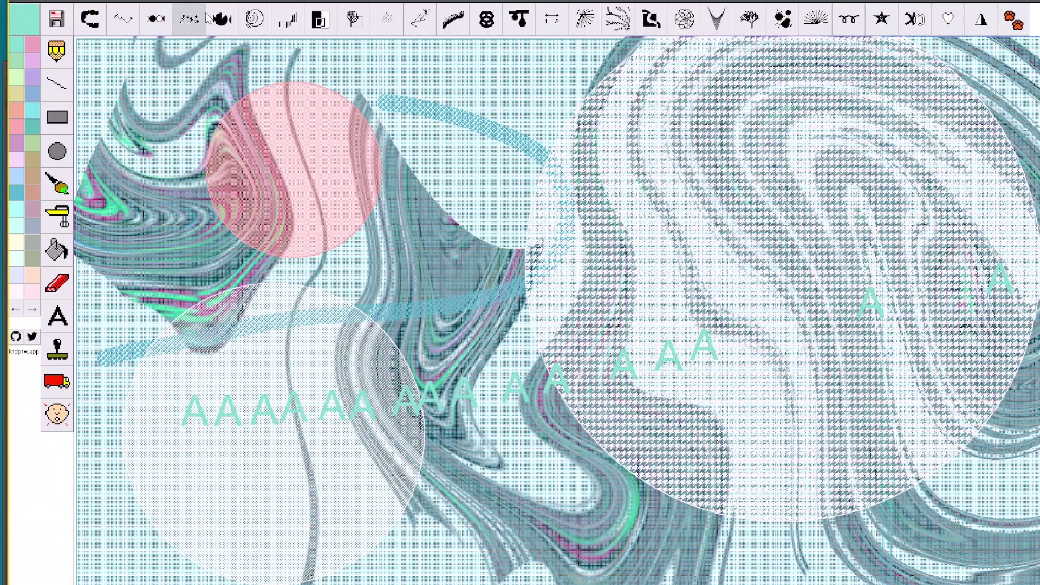
# - Brush a lilac twig-like stroke and trails of multicoloured confetti along the picture's lower edge
pyautogui.click(223, 24)
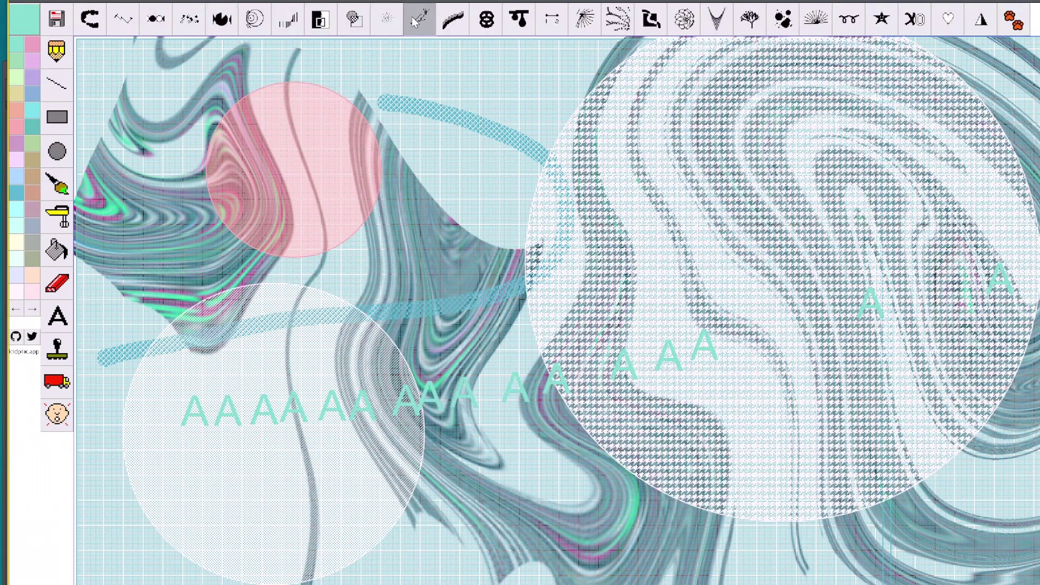
pyautogui.click(17, 154)
pyautogui.moveTo(293, 580)
pyautogui.mouseDown()
pyautogui.moveTo(390, 515)
pyautogui.moveTo(404, 579)
pyautogui.moveTo(204, 491)
pyautogui.moveTo(137, 547)
pyautogui.moveTo(590, 514)
pyautogui.moveTo(1019, 521)
pyautogui.moveTo(900, 576)
pyautogui.mouseUp()
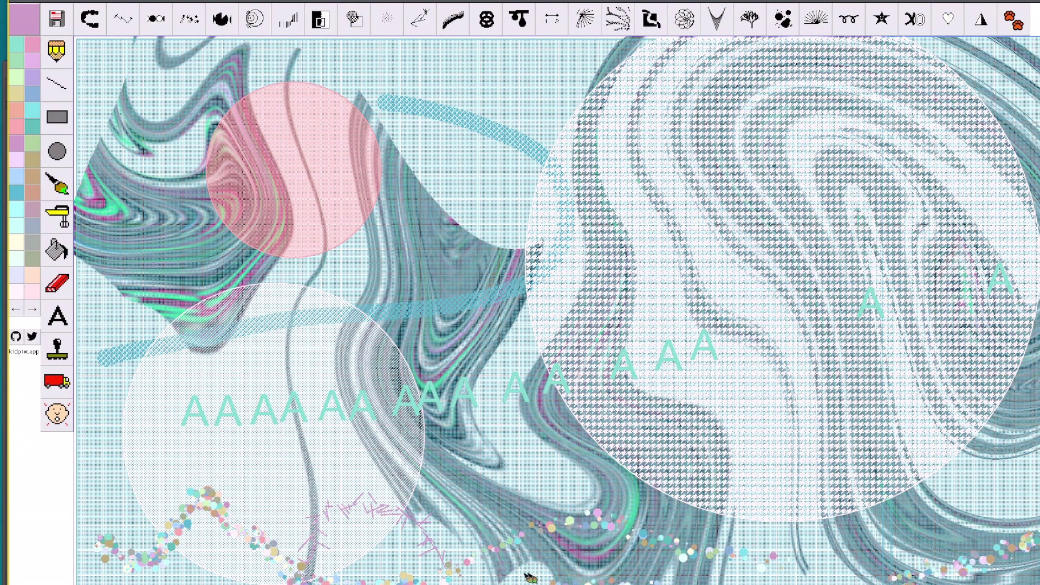
pyautogui.moveTo(529, 577)
pyautogui.mouseDown()
pyautogui.moveTo(384, 568)
pyautogui.moveTo(260, 525)
pyautogui.moveTo(211, 495)
pyautogui.moveTo(130, 548)
pyautogui.moveTo(103, 525)
pyautogui.mouseUp()
# - Stamp a flock of seagulls across the large patterned circle and bring up the next set of stamps
pyautogui.click(57, 350)
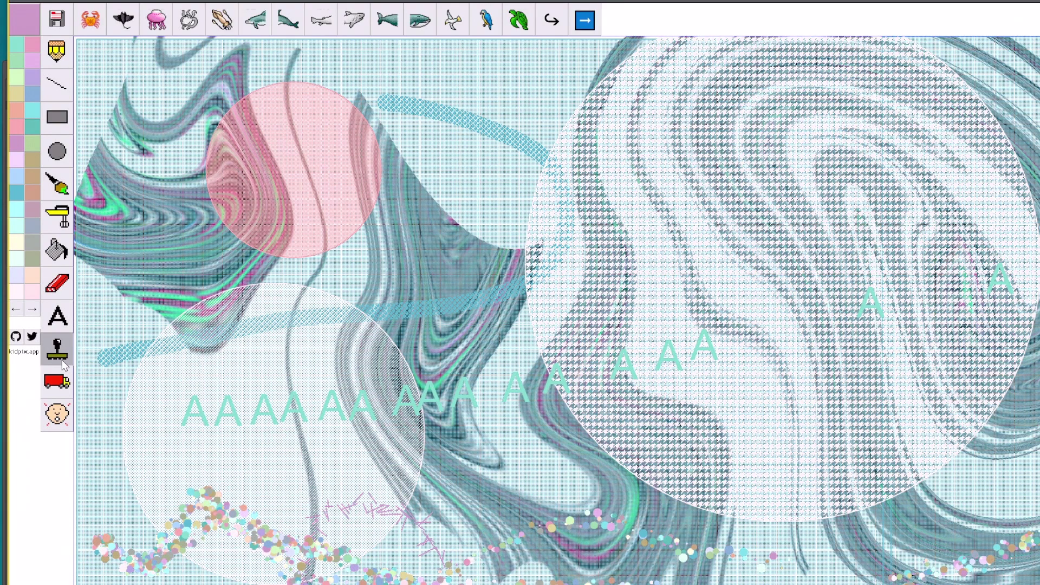
pyautogui.moveTo(1009, 133)
pyautogui.mouseDown()
pyautogui.moveTo(924, 176)
pyautogui.moveTo(901, 156)
pyautogui.moveTo(597, 193)
pyautogui.mouseUp()
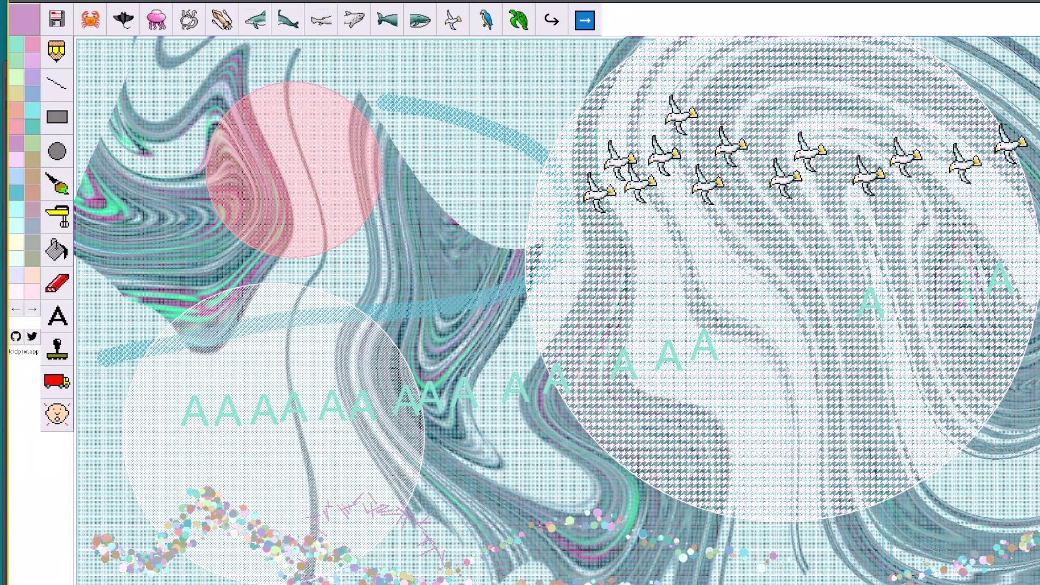
pyautogui.click(680, 114)
pyautogui.click(552, 20)
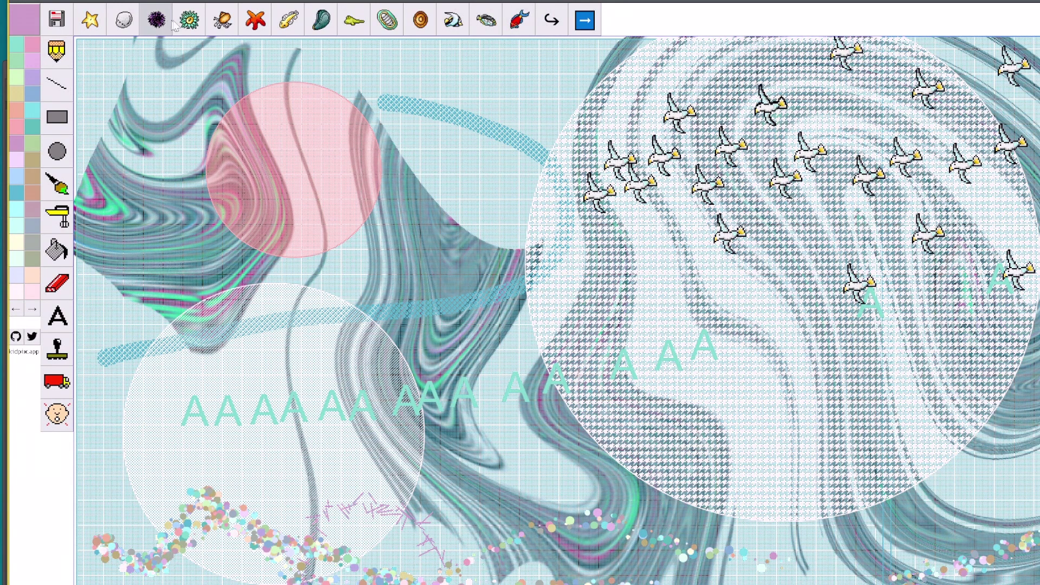
# - Stamp a spiky teal flower and scattered eggs on the pink circle, with a water lily, daisy and dragonfly below it
pyautogui.click(189, 20)
pyautogui.click(367, 193)
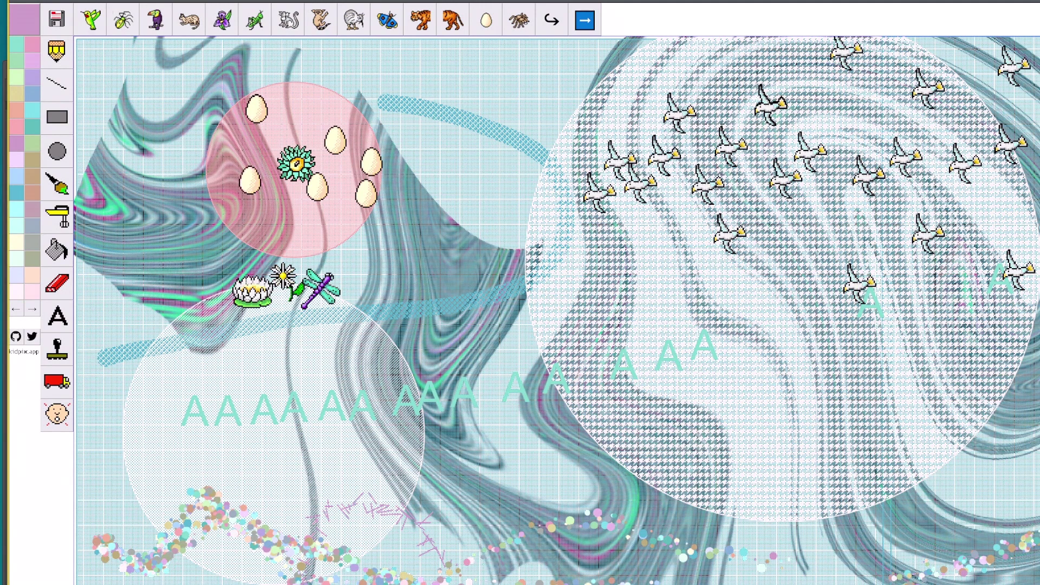
pyautogui.click(248, 193)
pyautogui.click(295, 221)
# - Stamp a purple iris, a green hummingbird and a grey dove around the water lily and dragonfly
pyautogui.click(222, 20)
pyautogui.click(208, 325)
pyautogui.click(90, 20)
pyautogui.click(367, 301)
pyautogui.click(552, 20)
pyautogui.click(222, 20)
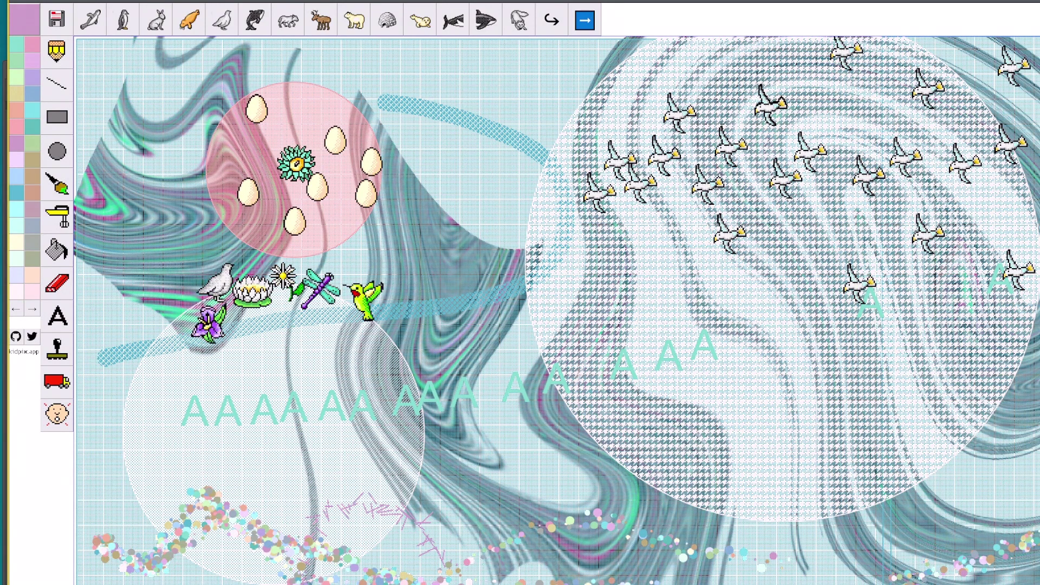
# - Stamp a row of two houses, a crossing signal, a station and two barricades across the lower-left patterned circle, plus a factory
pyautogui.click(551, 20)
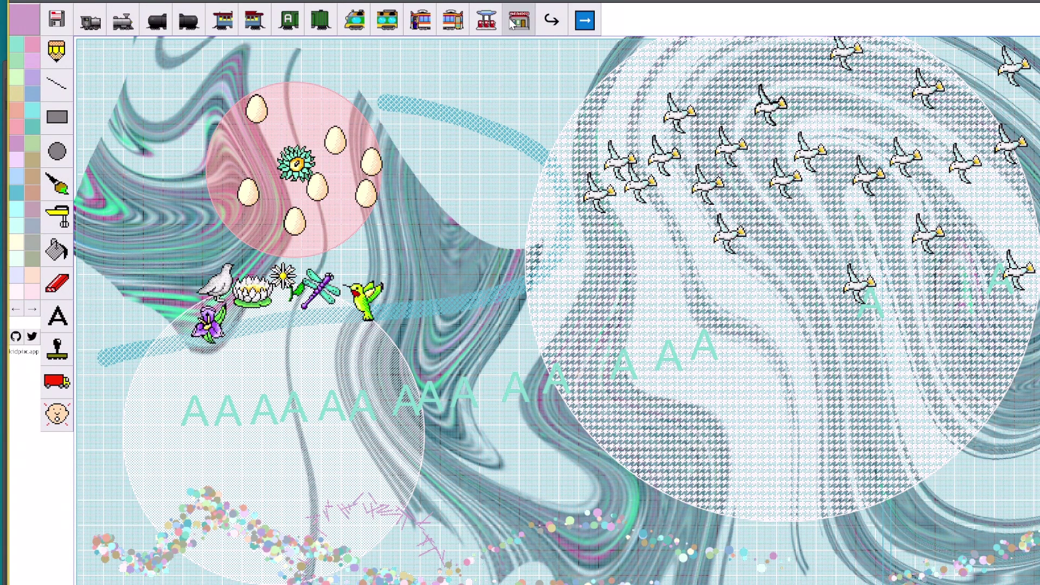
pyautogui.click(511, 22)
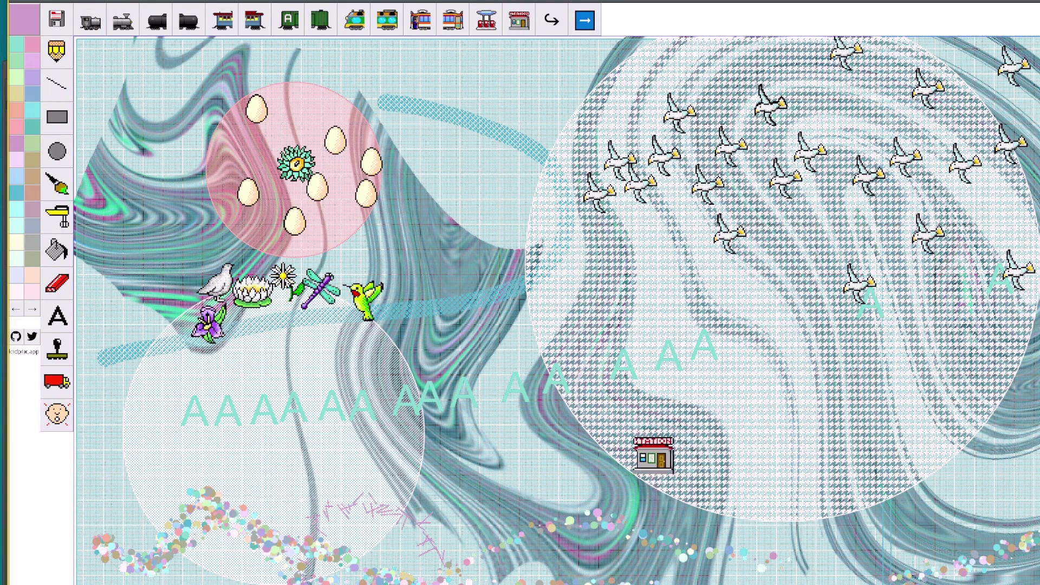
pyautogui.click(364, 479)
pyautogui.click(551, 20)
pyautogui.click(453, 20)
pyautogui.click(319, 479)
pyautogui.click(520, 20)
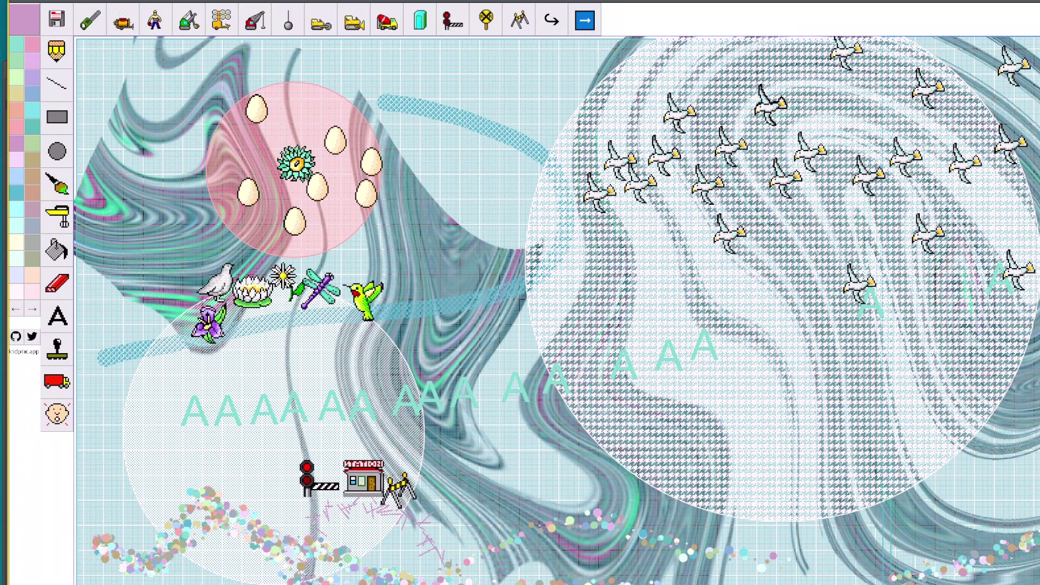
pyautogui.click(400, 489)
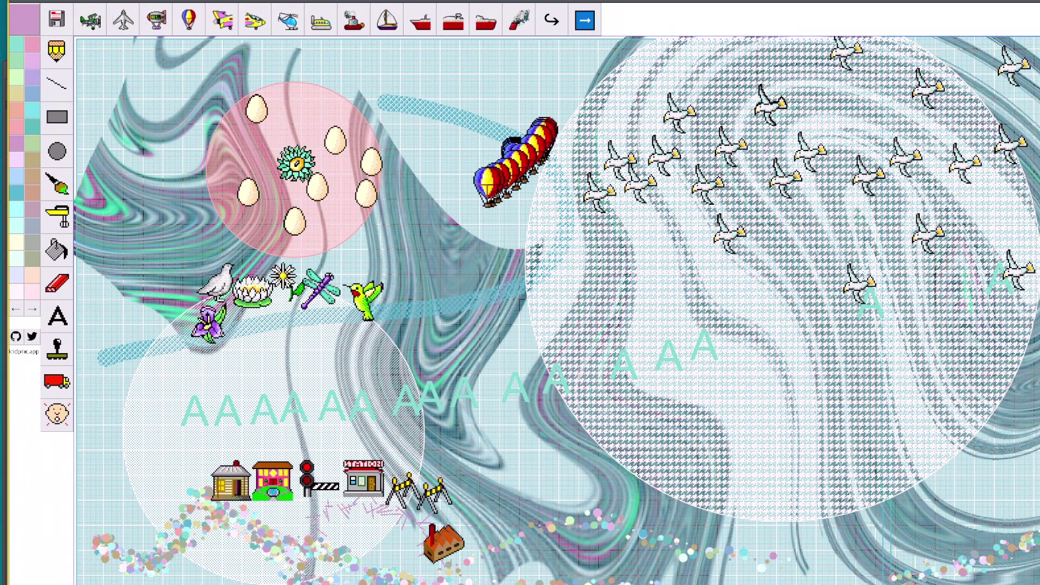
# - Undo the smeared trail of hot-air balloons and stamp a single balloon beside the large patterned circle
pyautogui.moveTo(515, 162); pyautogui.dragTo(477, 125)
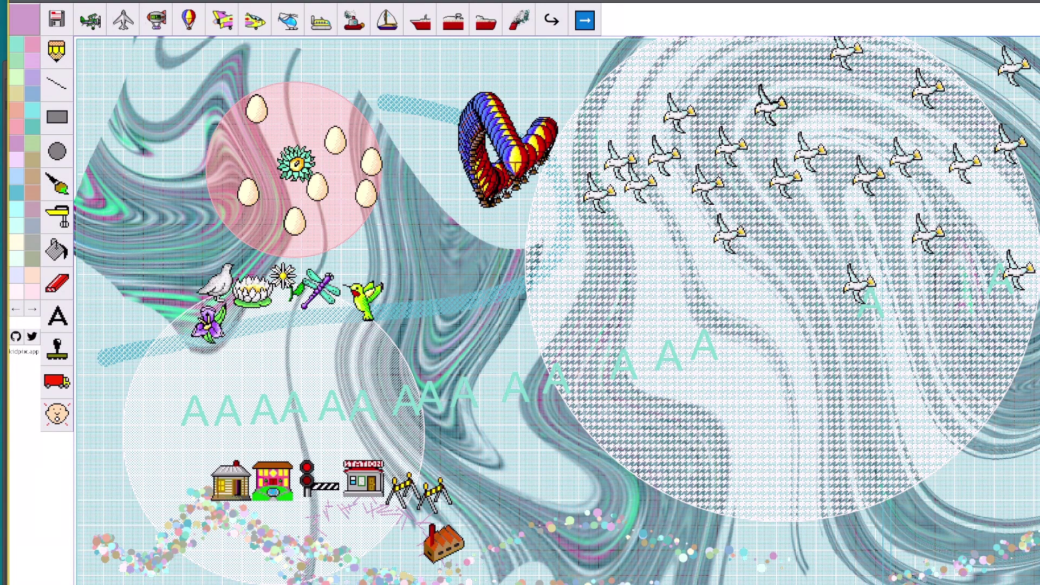
pyautogui.moveTo(542, 130)
pyautogui.mouseDown()
pyautogui.moveTo(547, 103)
pyautogui.moveTo(461, 119)
pyautogui.moveTo(420, 162)
pyautogui.moveTo(552, 82)
pyautogui.mouseUp()
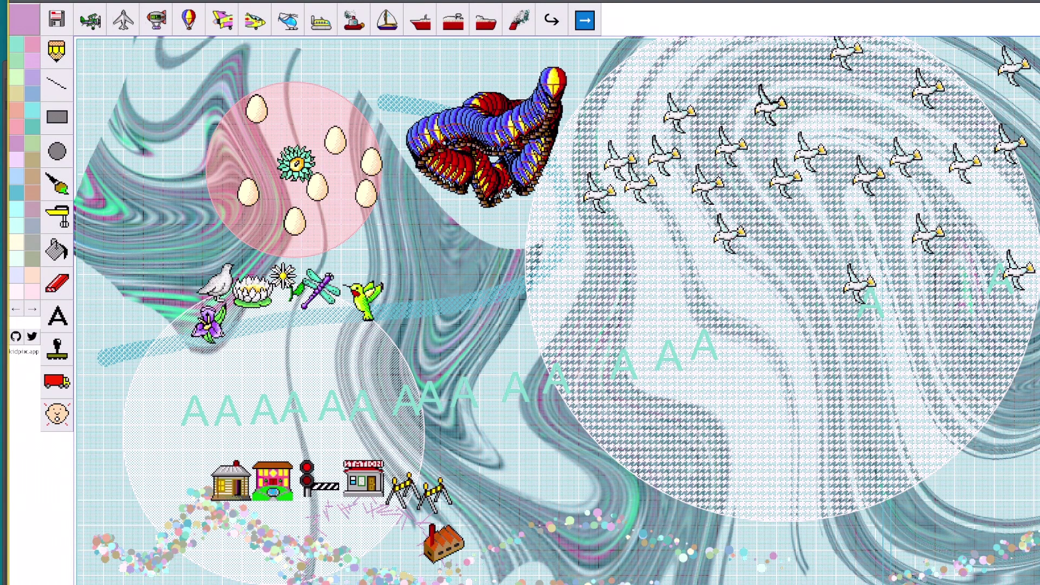
pyautogui.hotkey('ctrl', 'z')
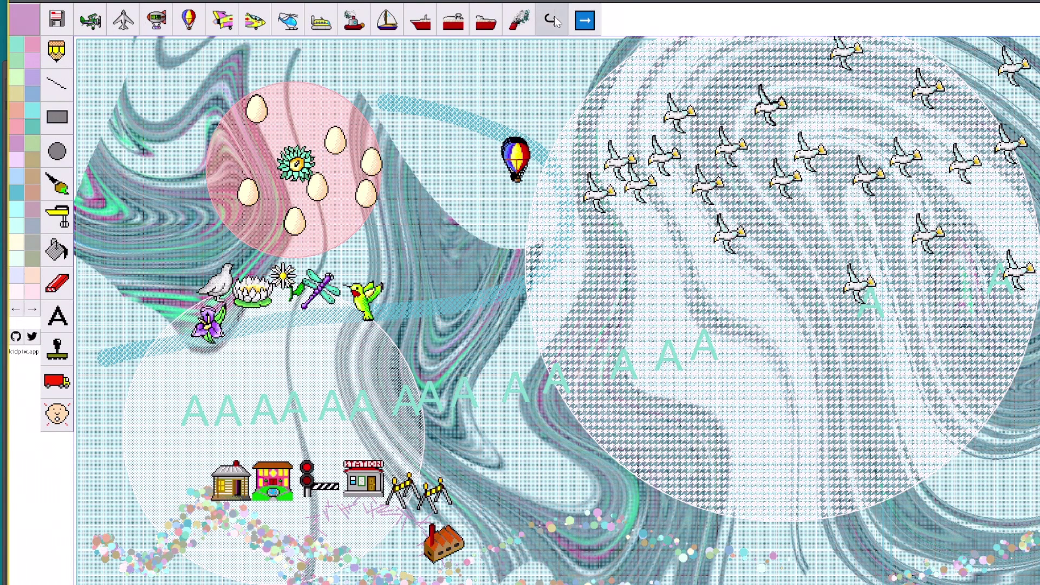
pyautogui.click(554, 22)
pyautogui.click(554, 22)
pyautogui.click(555, 22)
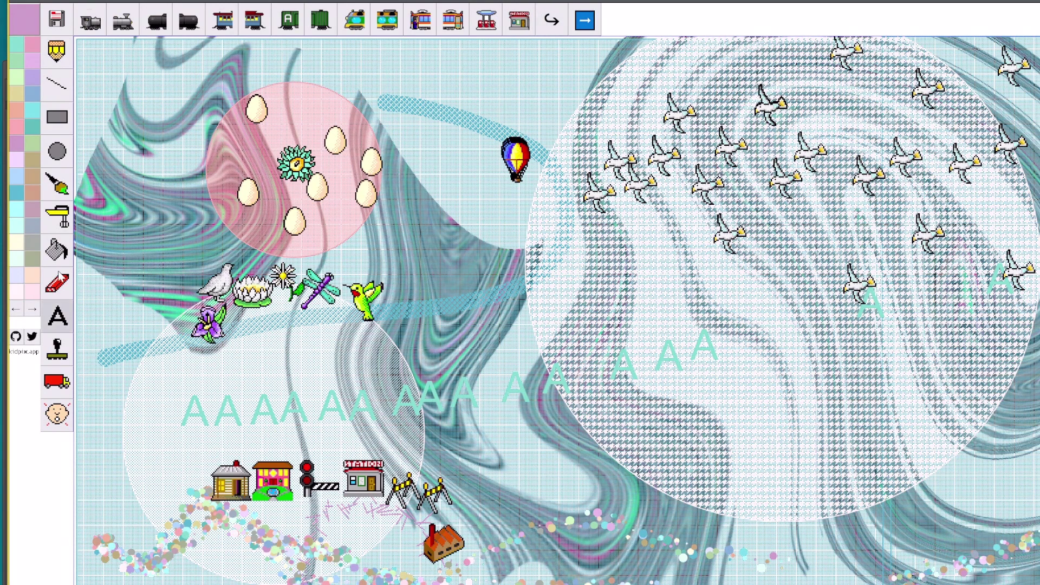
# - Draw a lilac stroke above the pink circle, a translucent lilac vertical line, and overlapping translucent green rectangles over the large circle's lower edge
pyautogui.moveTo(317, 82); pyautogui.dragTo(477, 61)
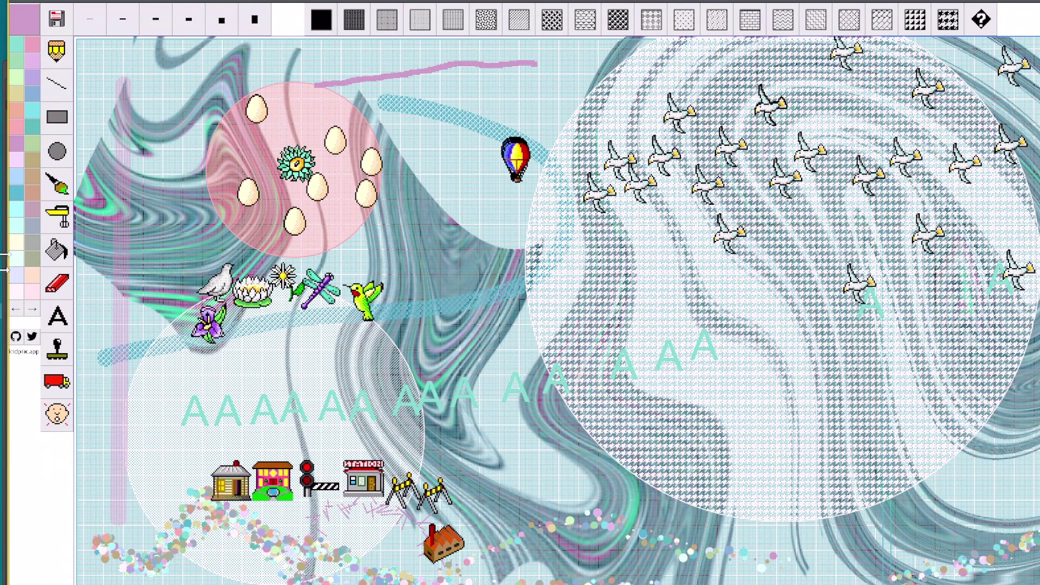
pyautogui.click(57, 218)
pyautogui.click(57, 119)
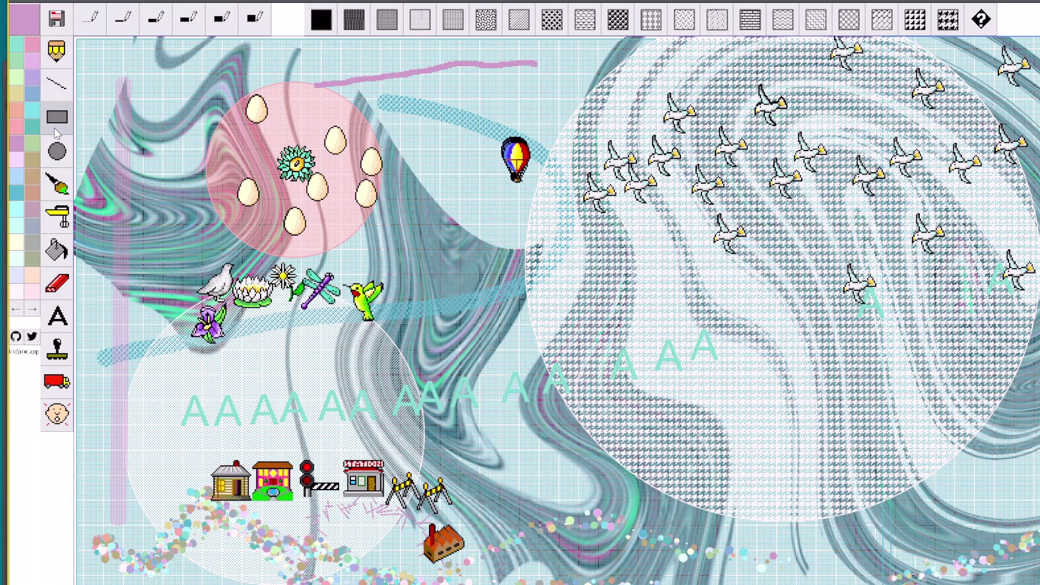
pyautogui.click(53, 114)
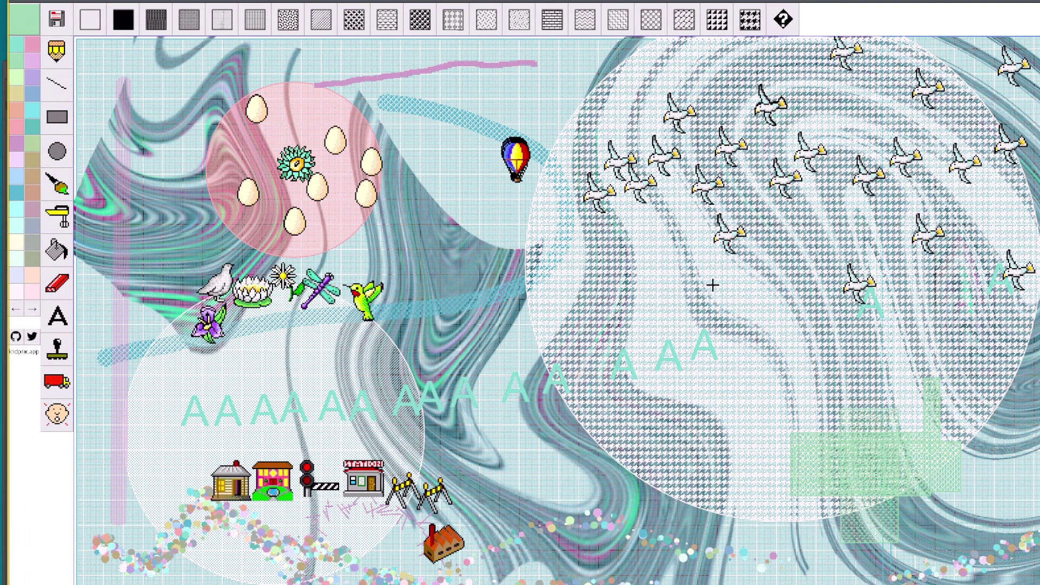
# - Draw two pink hearts with a thick patterned pencil, one below the balloon and one above the green rectangles
pyautogui.click(57, 52)
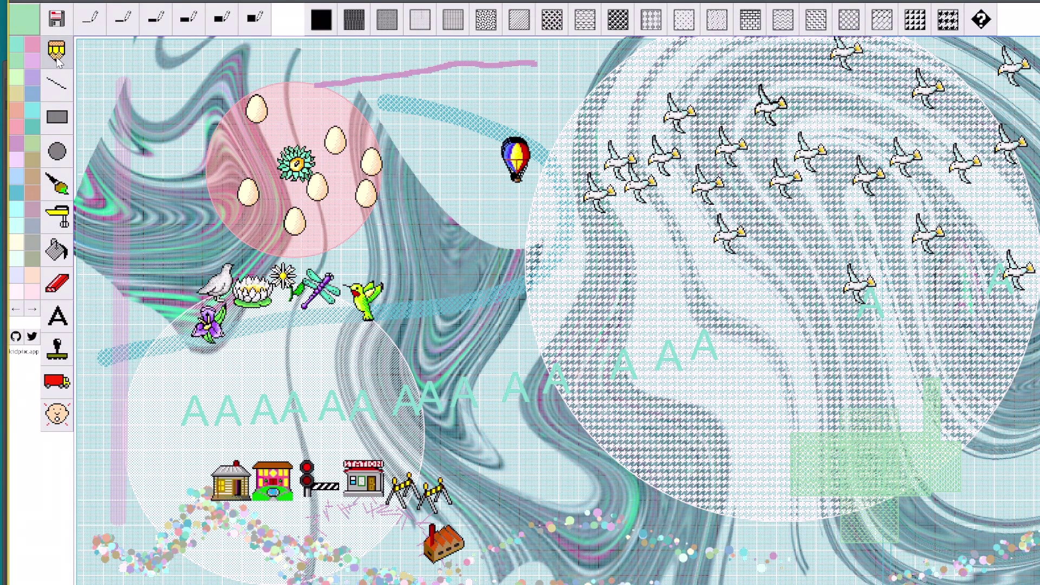
pyautogui.click(257, 11)
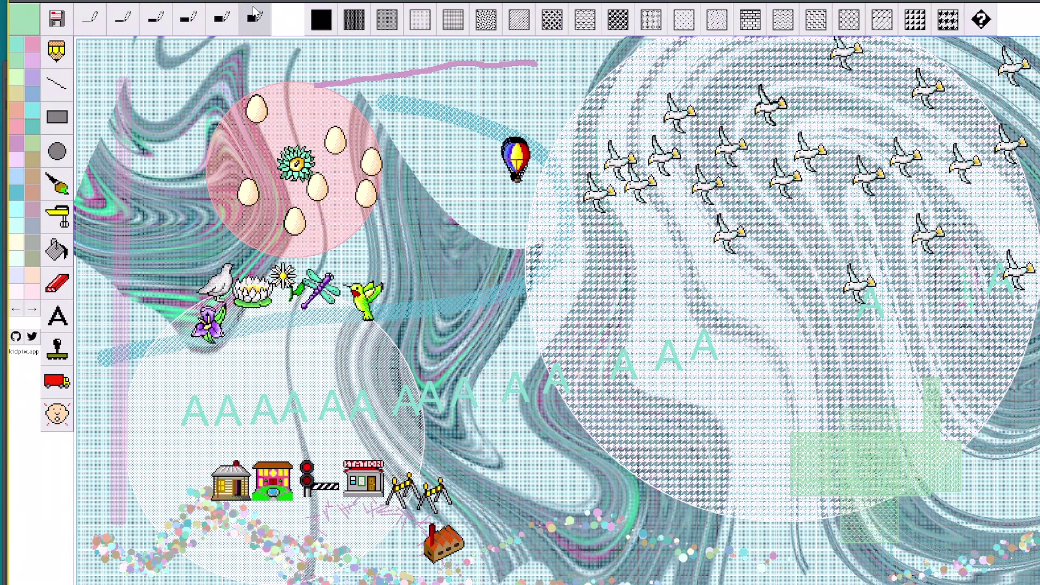
pyautogui.click(53, 147)
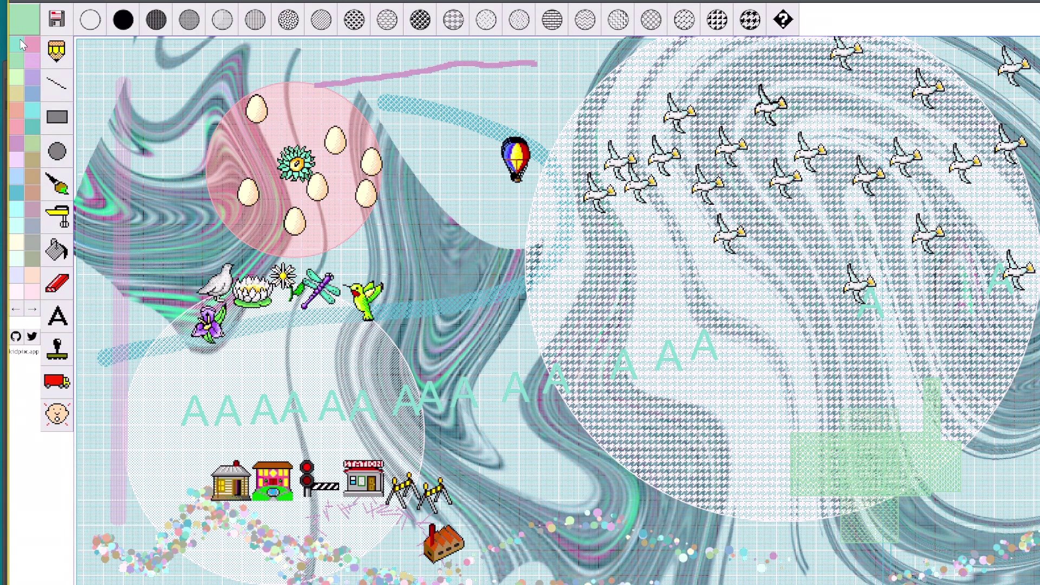
pyautogui.click(32, 44)
pyautogui.click(56, 50)
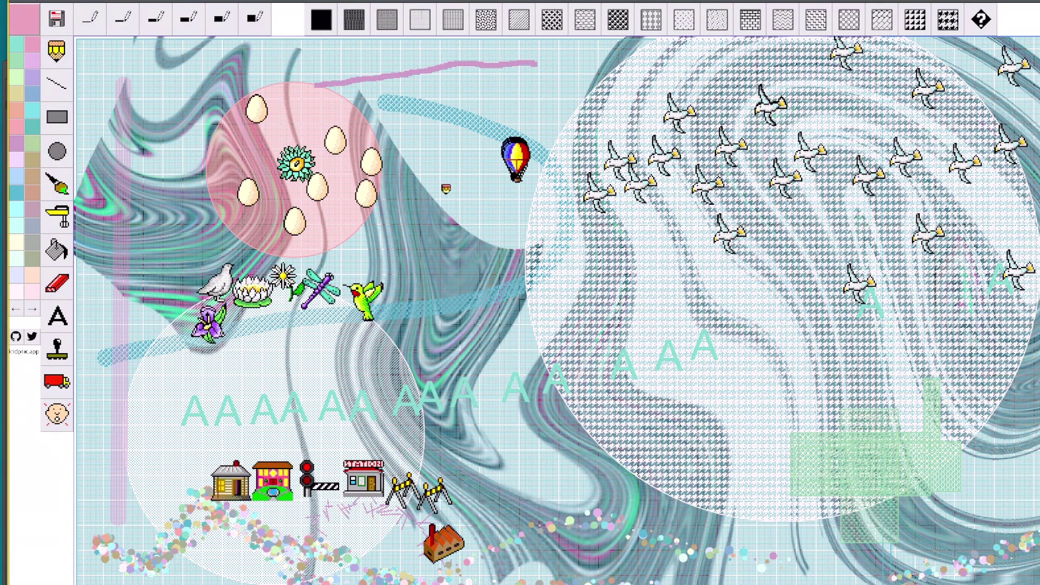
pyautogui.moveTo(458, 219); pyautogui.dragTo(515, 247)
pyautogui.moveTo(861, 398)
pyautogui.mouseDown()
pyautogui.moveTo(844, 374)
pyautogui.moveTo(844, 326)
pyautogui.moveTo(891, 341)
pyautogui.moveTo(948, 322)
pyautogui.moveTo(959, 339)
pyautogui.moveTo(882, 428)
pyautogui.mouseUp()
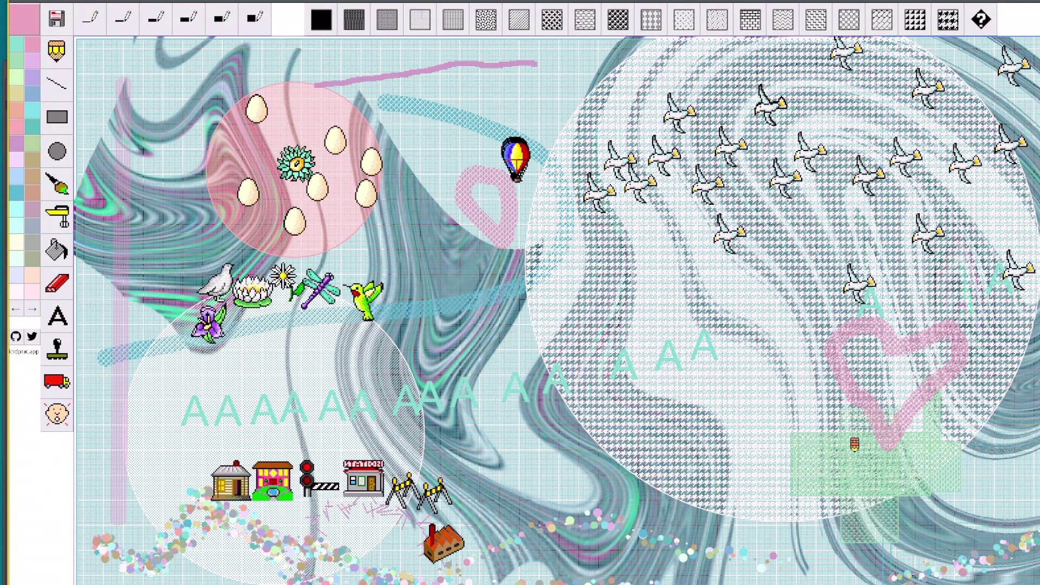